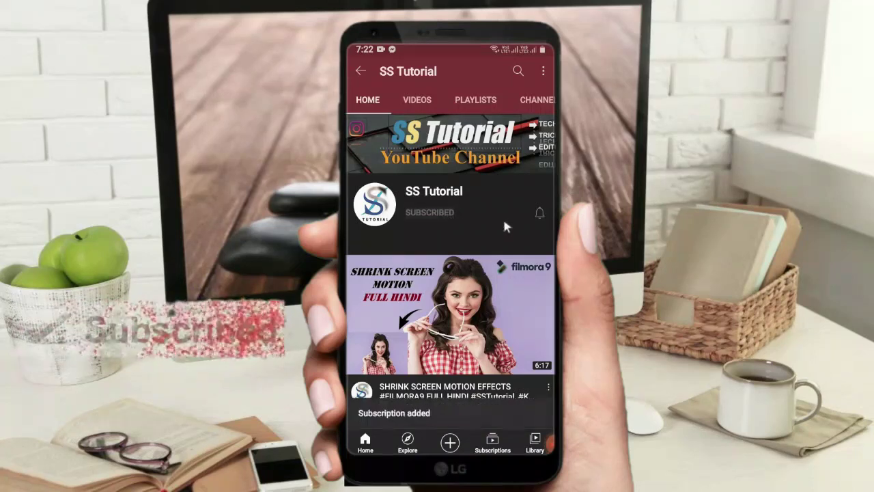
left_click(539, 213)
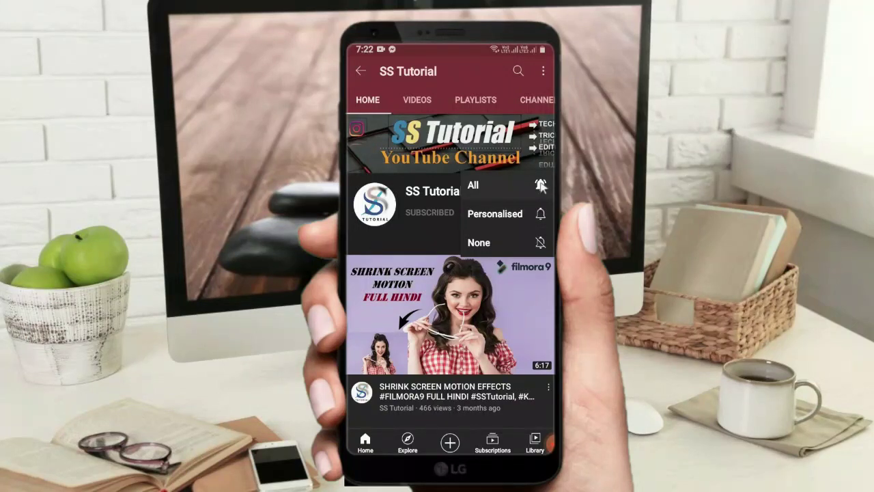
left_click(539, 185)
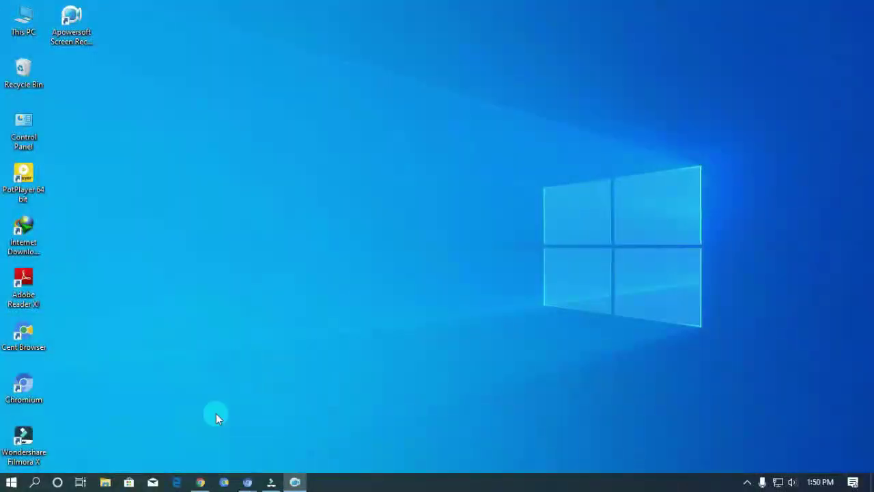
Step: Switch to Chrome with the pixlr.com site and launch the Pixlr E advanced photo editor
left_click(200, 482)
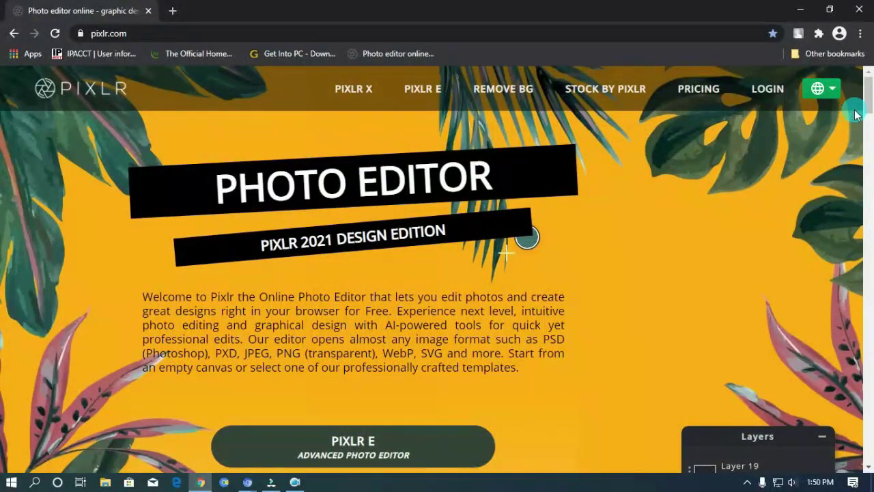
left_click(168, 33)
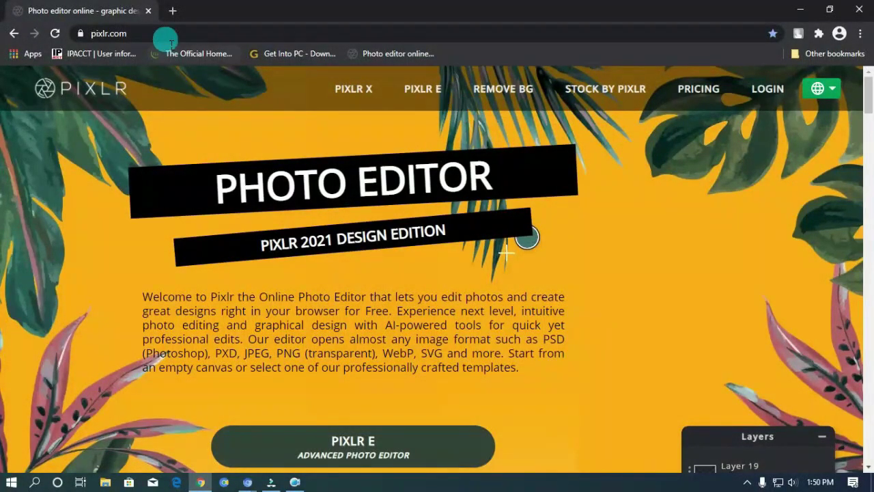
key("ctrl+l")
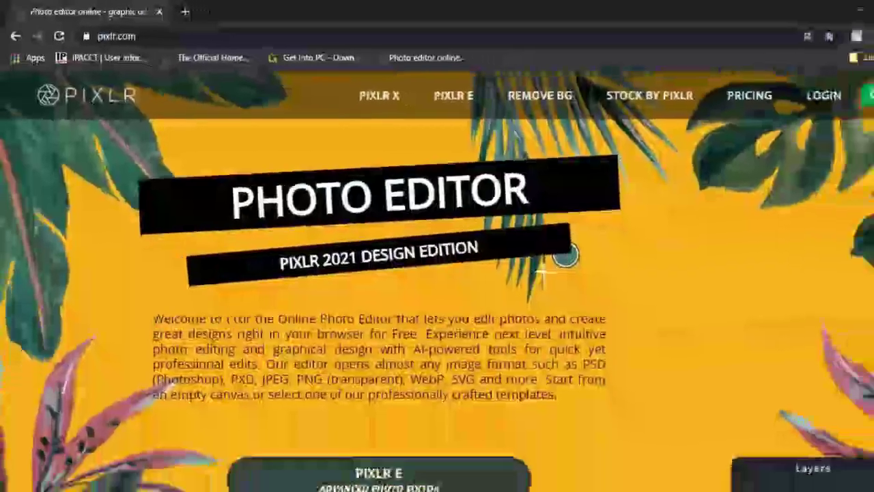
scroll(869, 120, "down", 5)
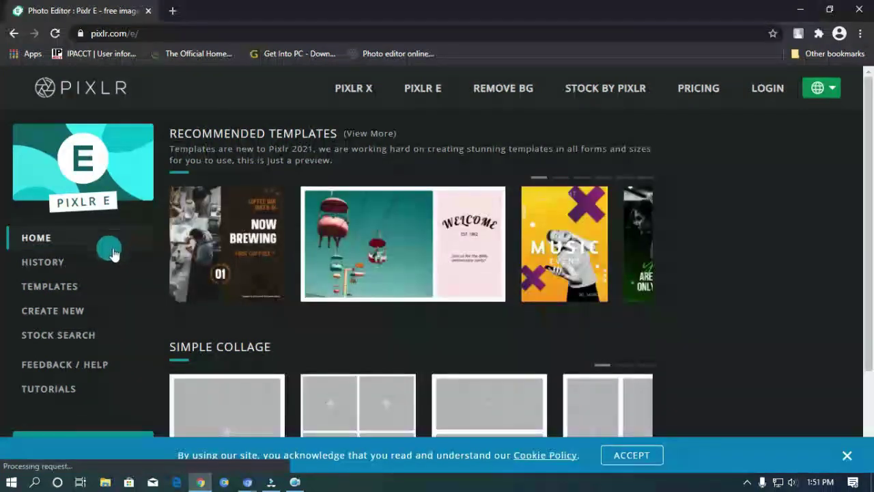
Step: Start a new image in Pixlr E and name it SS
left_click(111, 315)
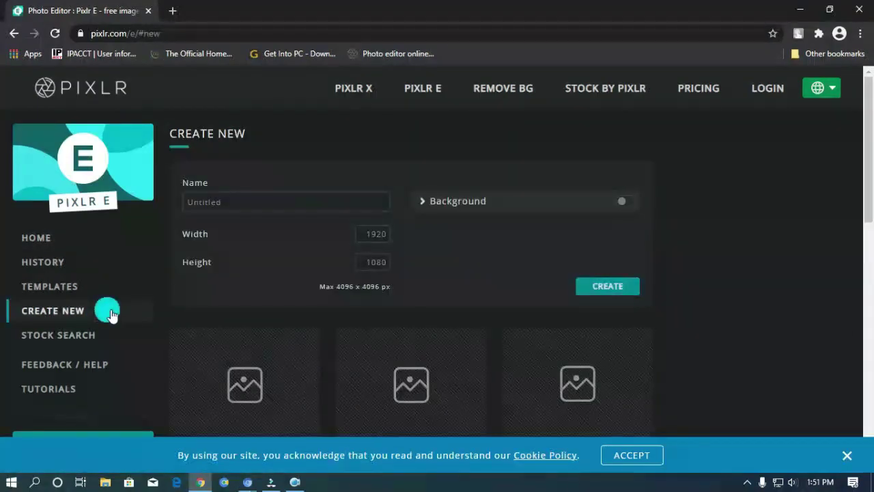
left_click(218, 203)
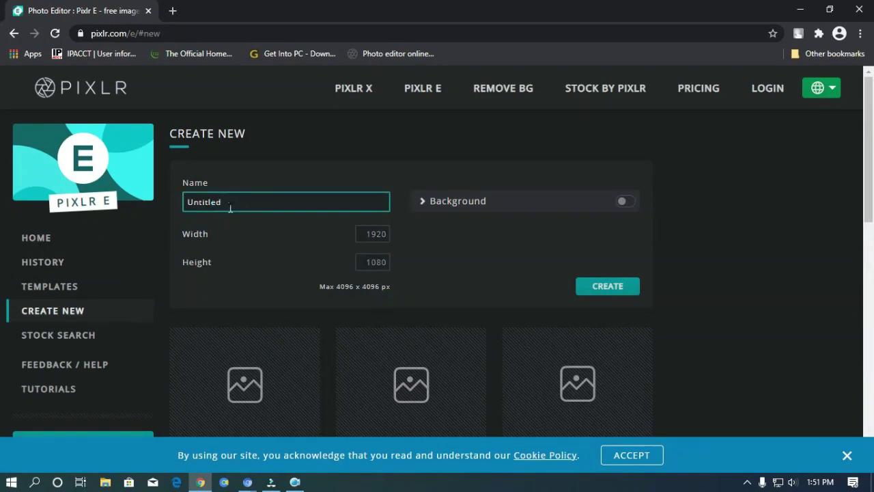
double_click(205, 202)
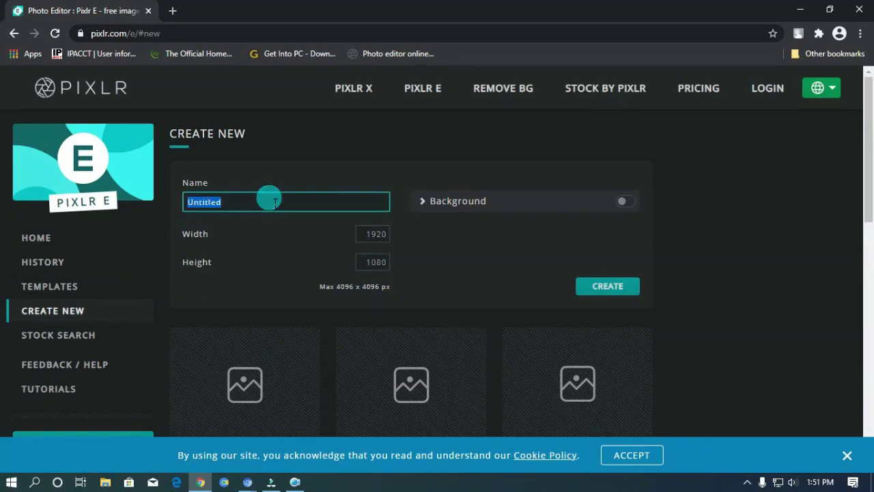
type("SS")
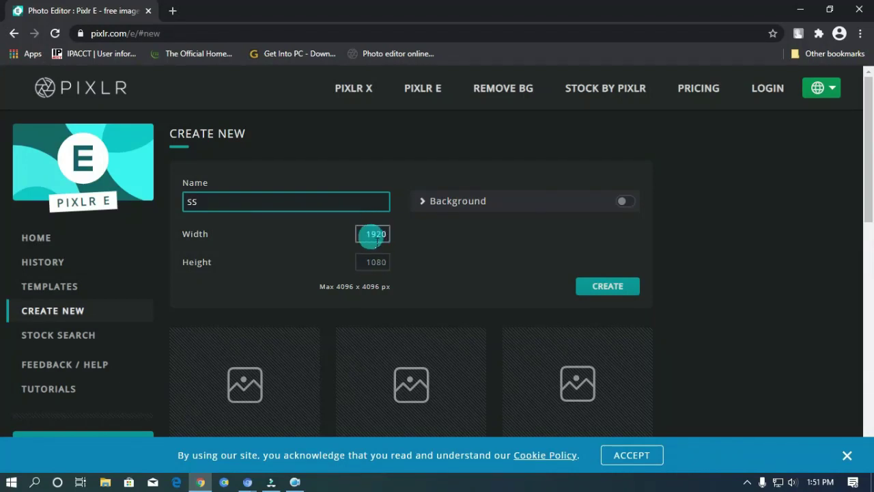
Step: Set the new image's width to 1280 and its height to 720 pixels
double_click(374, 236)
type("1")
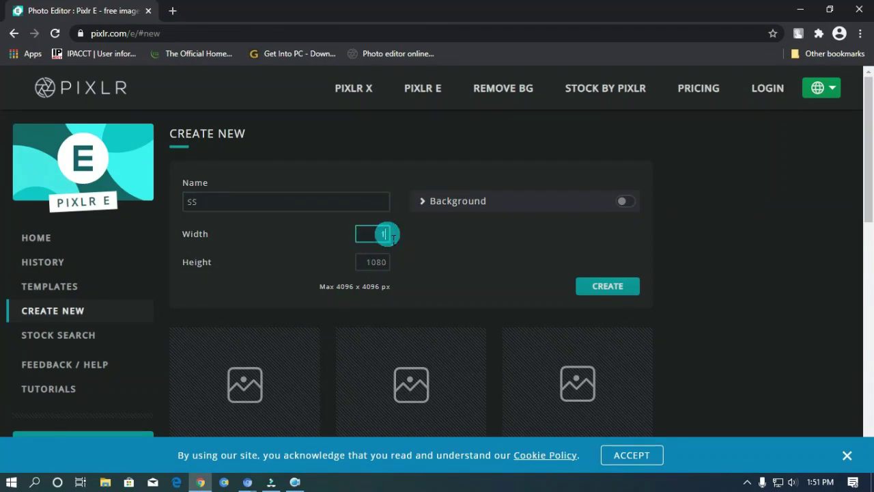
type("280")
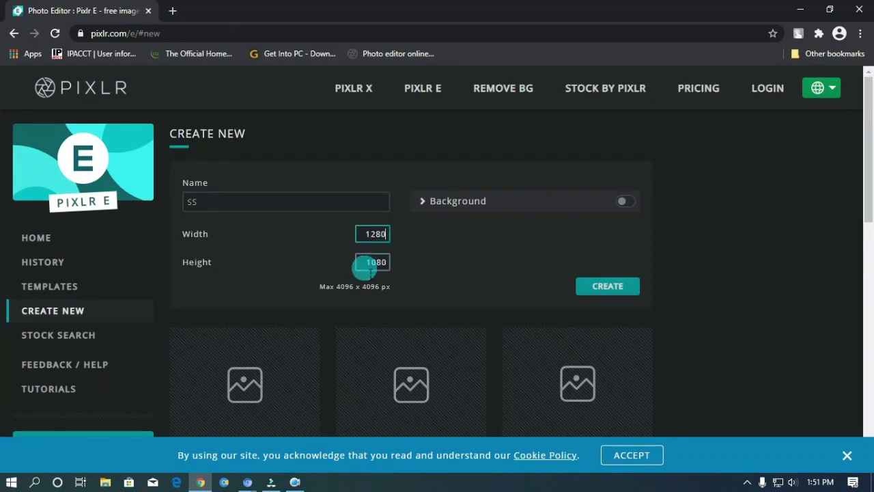
left_click_drag(369, 271, 382, 276)
type("7")
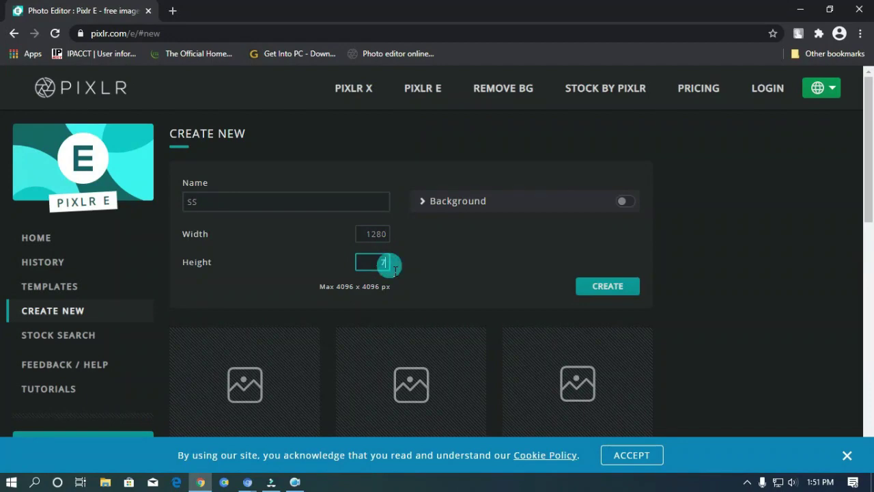
type("20")
left_click(405, 261)
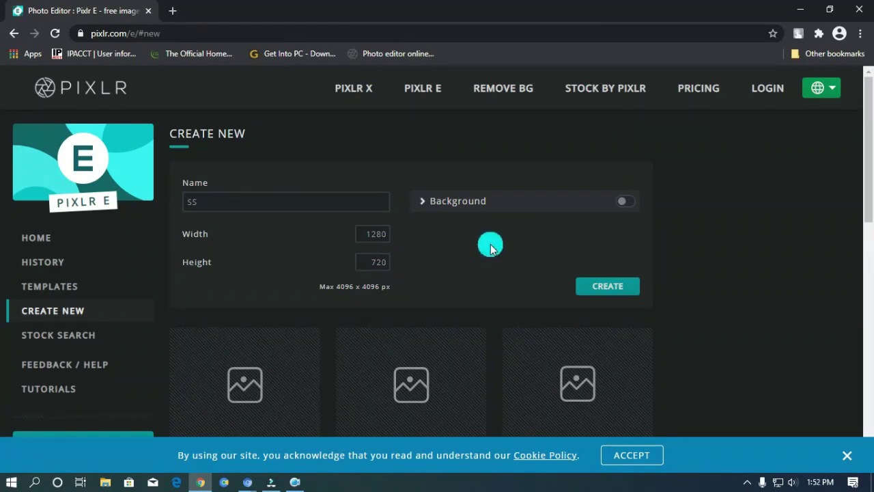
Step: Enable the image background, colour it black (#000000), and create the canvas
left_click(624, 202)
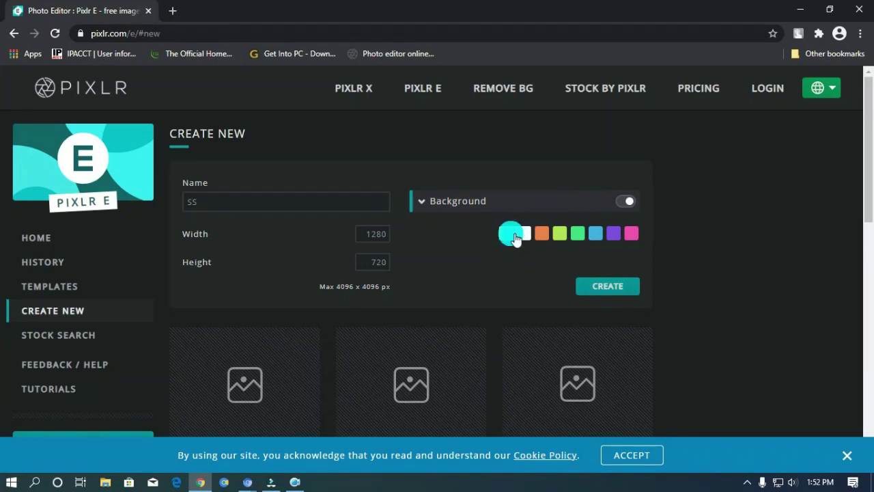
left_click(515, 234)
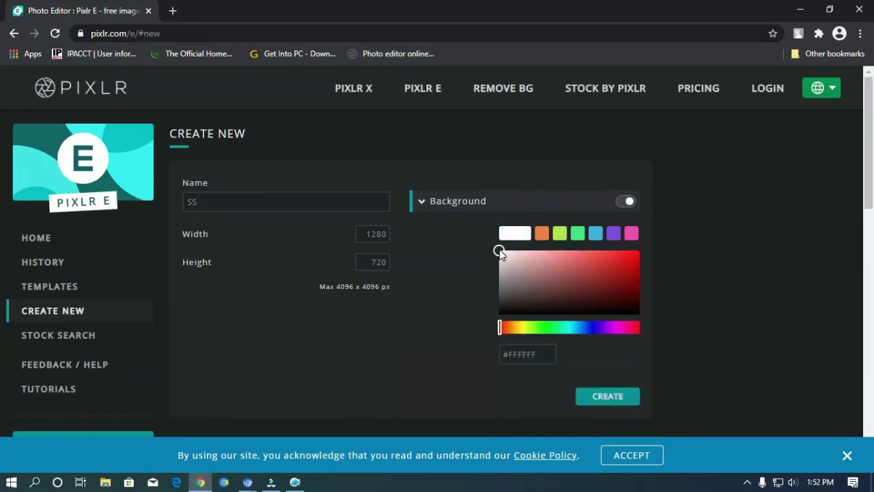
left_click_drag(502, 293, 500, 319)
left_click(519, 253)
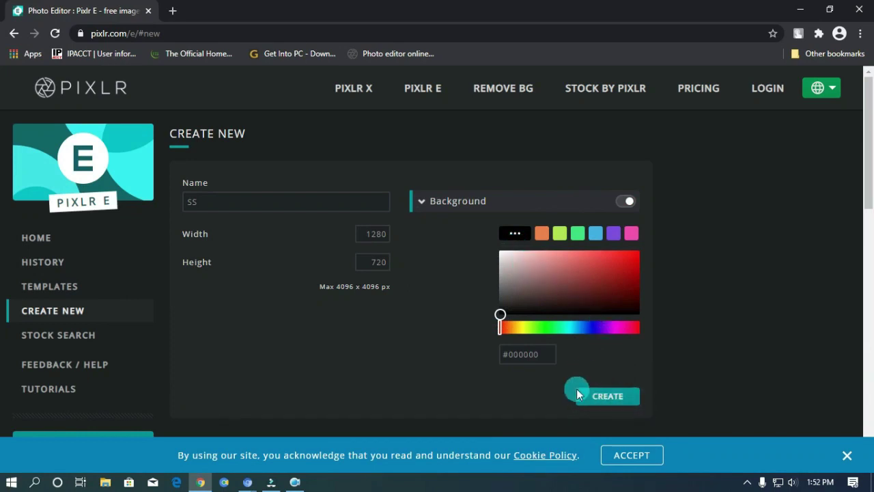
left_click(616, 398)
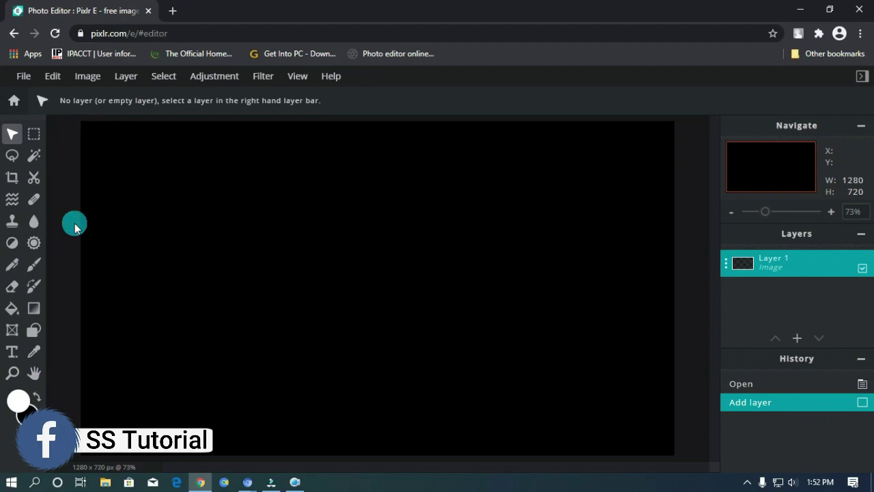
Step: Add a white text box near the middle of the canvas containing the letter A
left_click(15, 356)
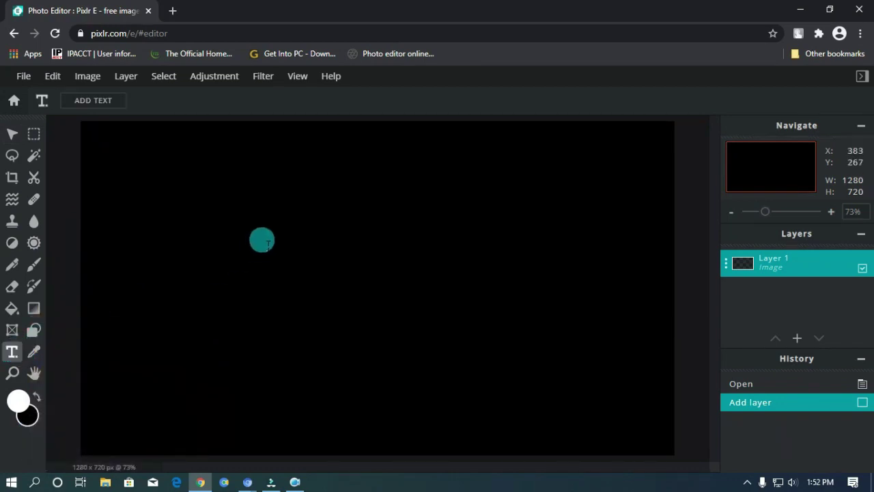
left_click_drag(265, 228, 448, 308)
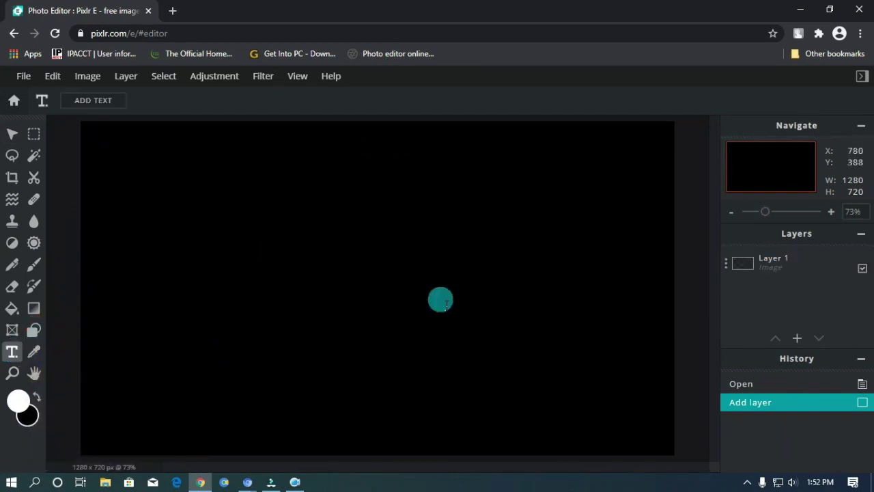
left_click(433, 292)
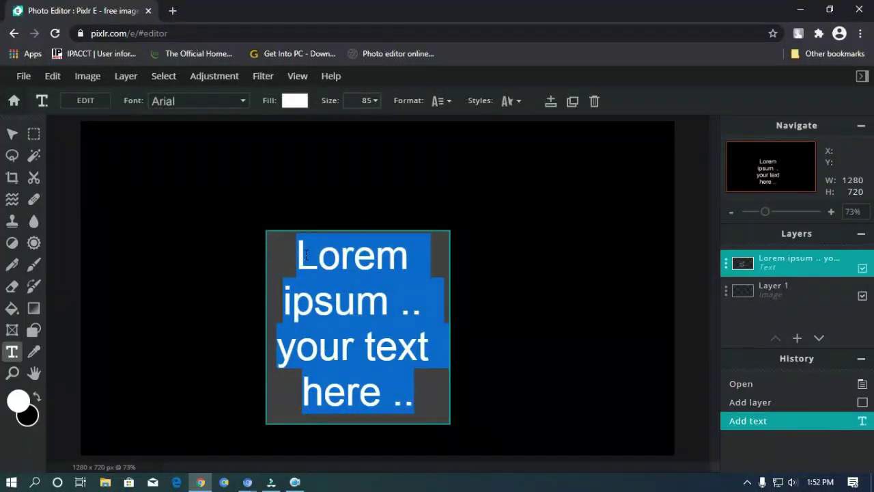
left_click(395, 363)
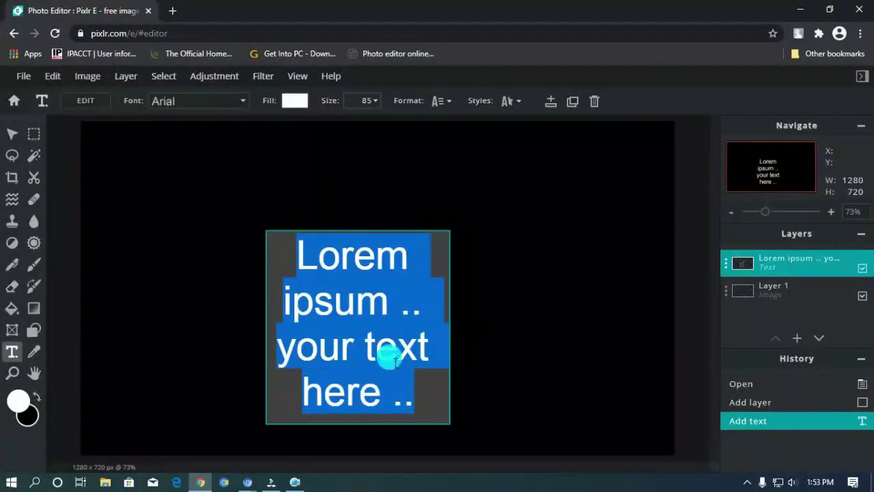
type("A")
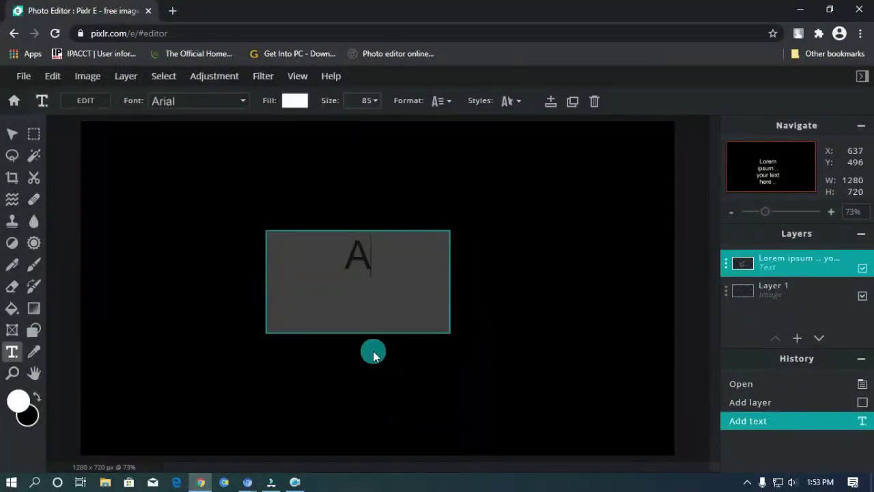
left_click(504, 305)
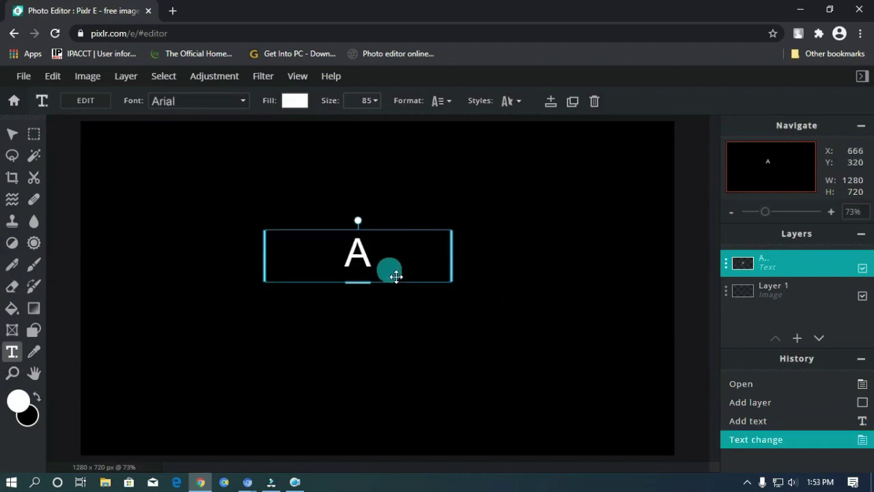
Step: Centre the letter A horizontally on the canvas and enlarge it to font size 595
left_click_drag(396, 276, 414, 279)
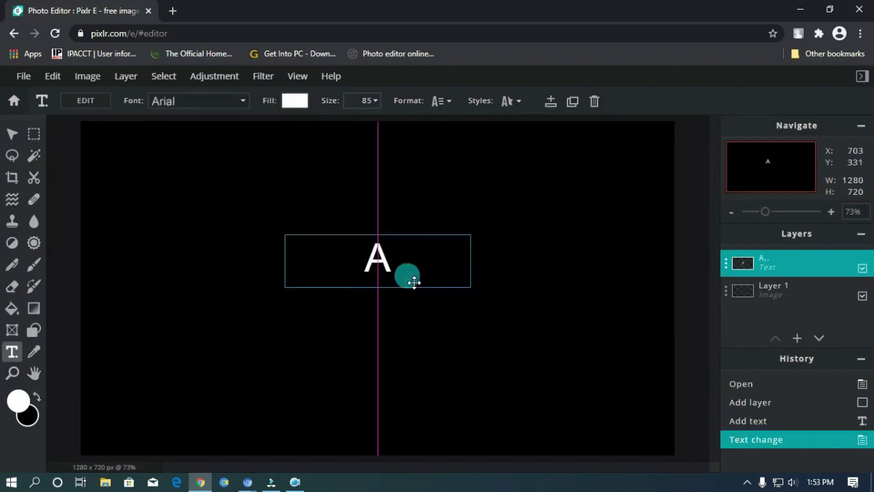
left_click(365, 103)
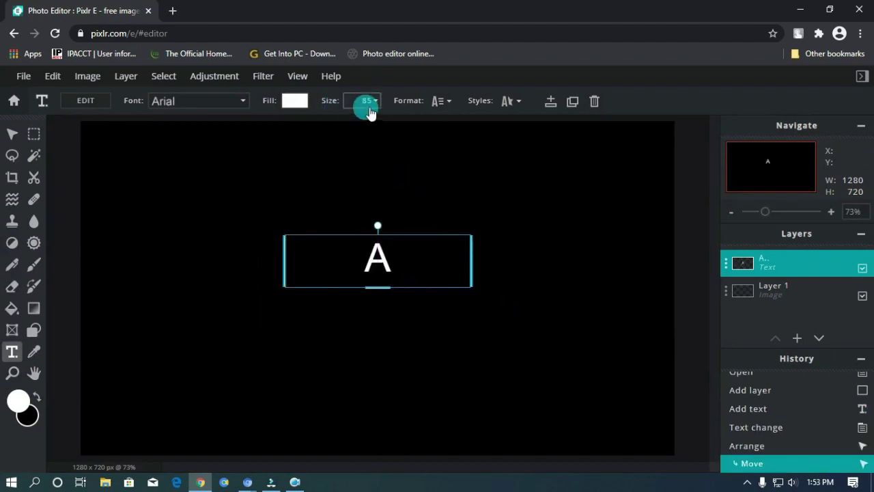
left_click(300, 124)
left_click_drag(301, 124, 346, 123)
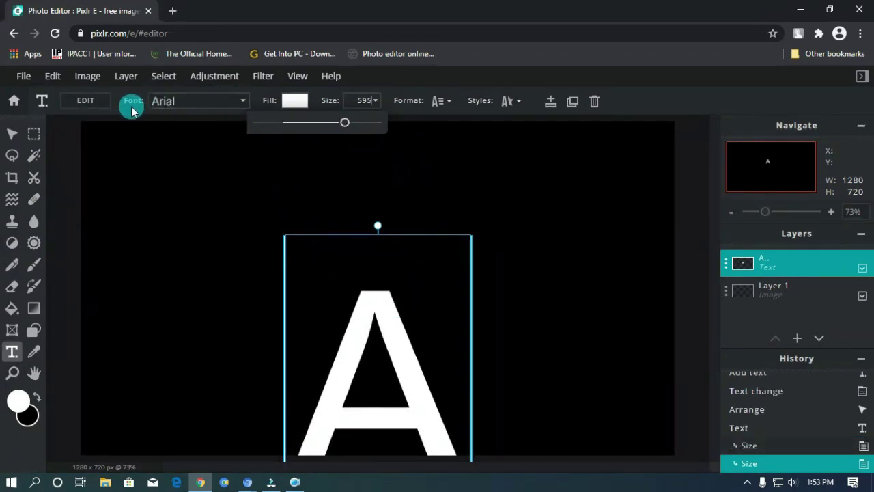
Step: Browse the available fonts and examine how each one previews on the letter A
left_click(230, 102)
left_click(232, 103)
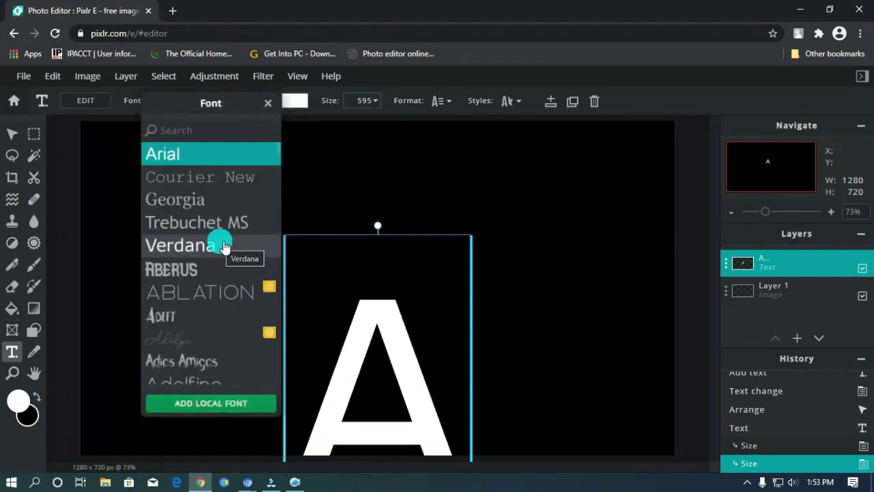
scroll(224, 247, "down", 2)
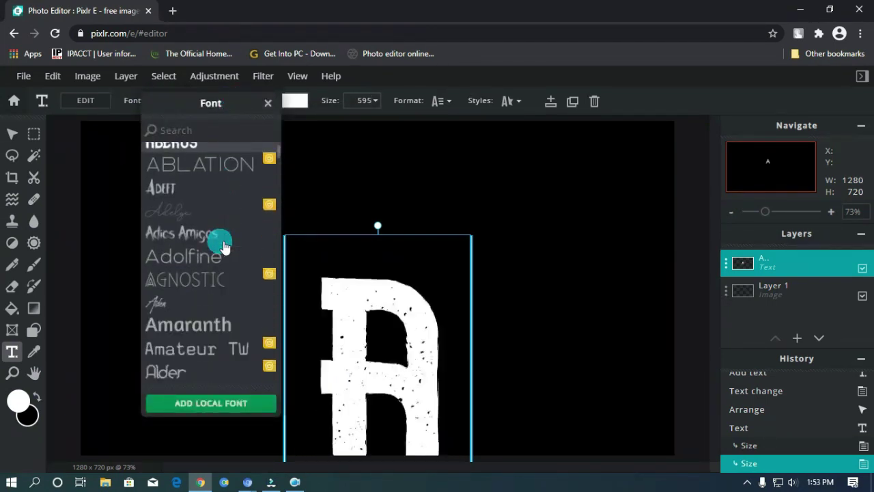
scroll(224, 249, "down", 1)
scroll(224, 250, "down", 2)
scroll(217, 258, "down", 2)
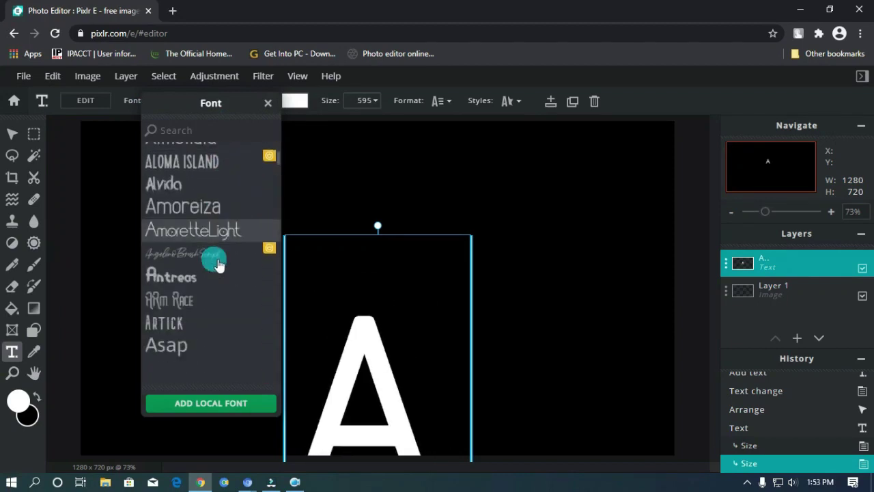
scroll(215, 263, "down", 3)
scroll(212, 270, "down", 7)
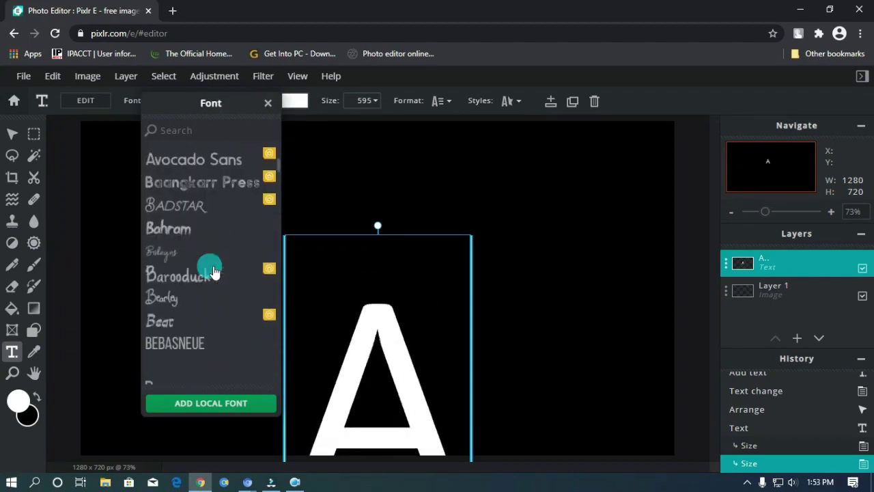
scroll(208, 280, "down", 8)
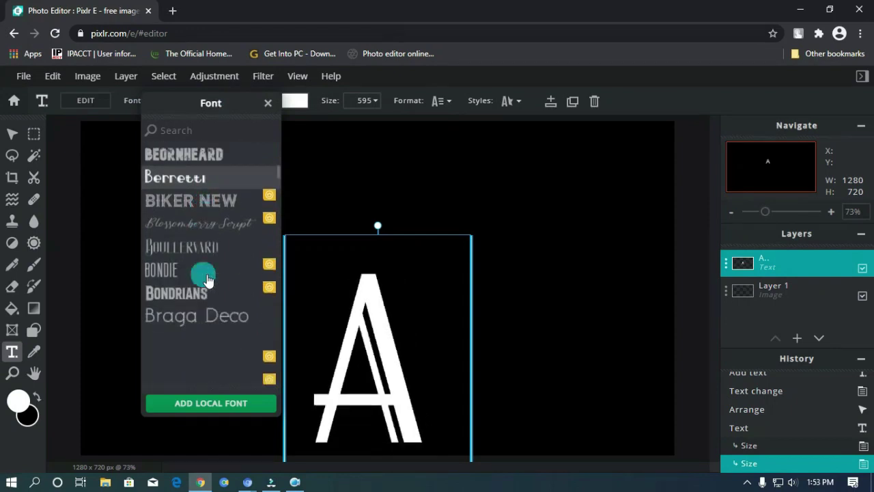
scroll(208, 280, "down", 6)
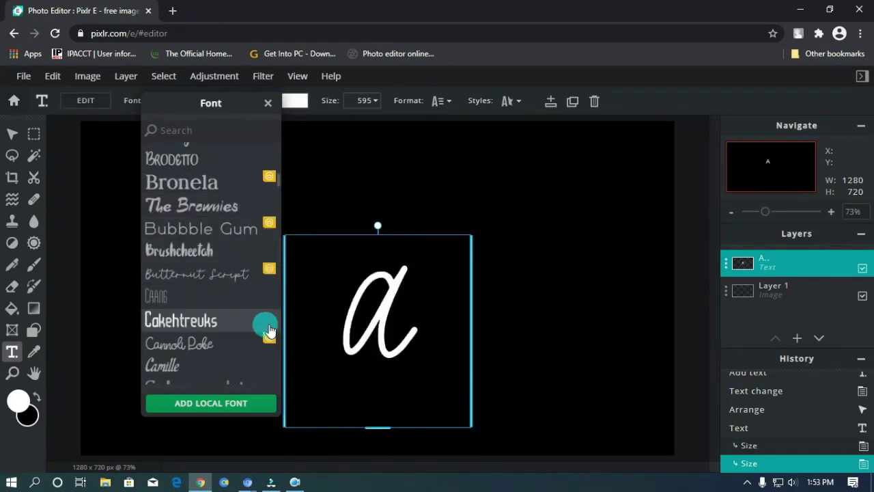
Step: Try to apply the premium Butternut Script font to the letter A and dismiss the subscription offer
left_click(267, 272)
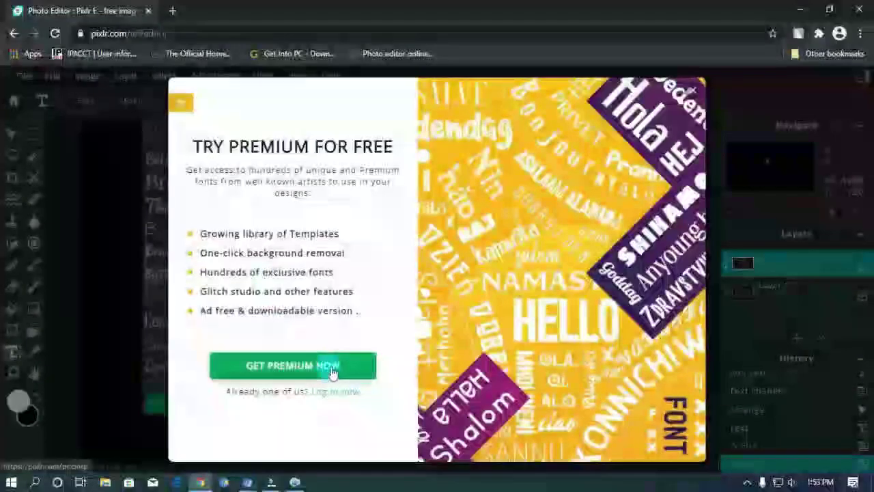
left_click(692, 92)
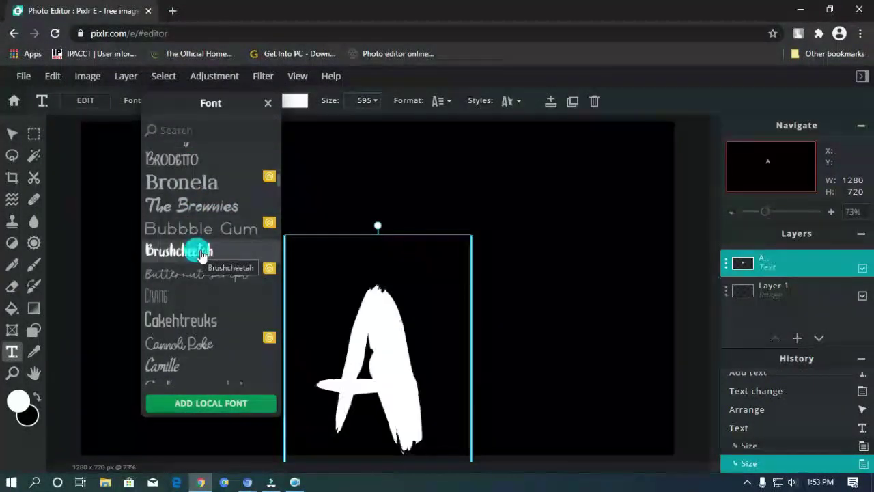
Step: Apply the Daddy Day font to the letter A
scroll(207, 252, "down", 3)
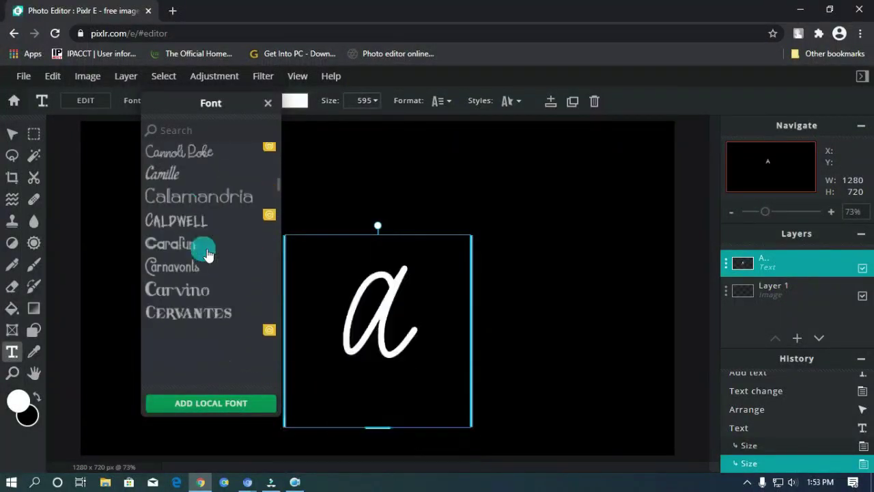
scroll(207, 252, "down", 5)
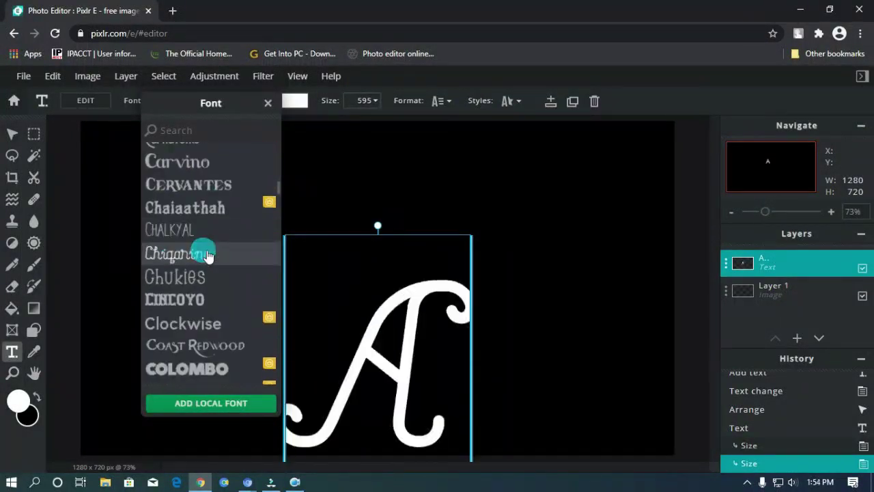
scroll(207, 255, "down", 5)
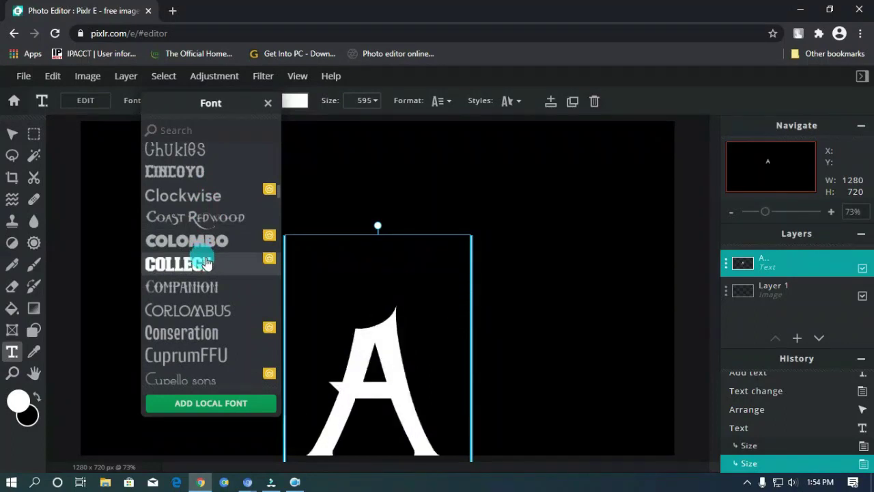
scroll(207, 265, "down", 5)
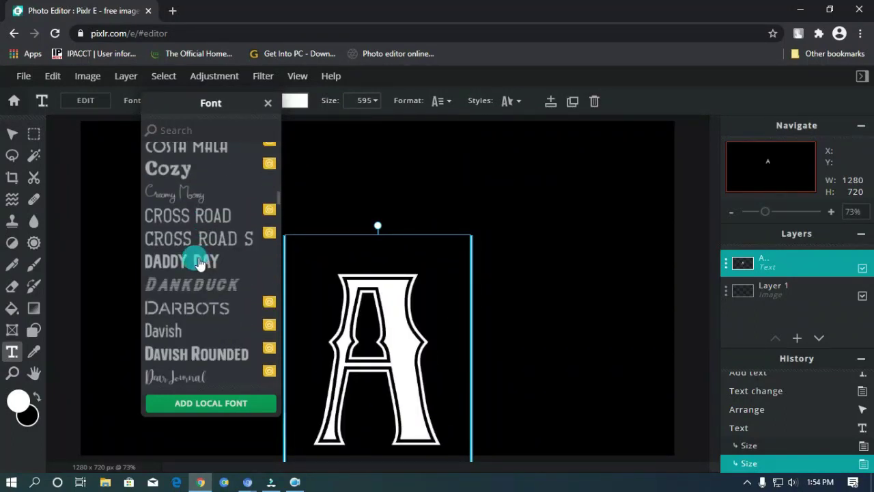
left_click(199, 264)
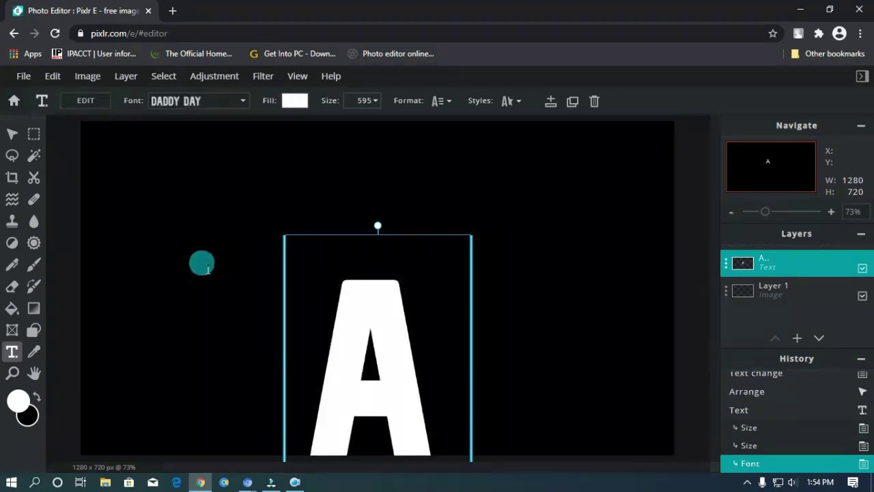
Step: Move the letter A up to the vertical middle of the canvas
left_click_drag(380, 355, 384, 267)
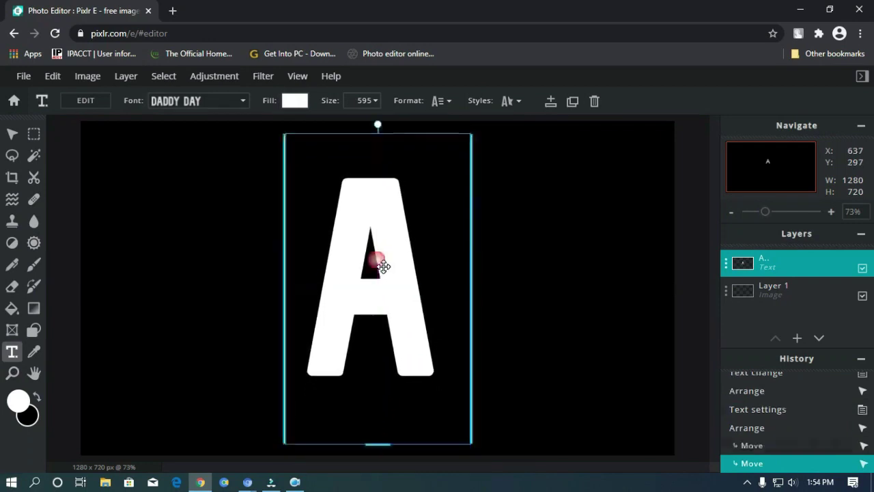
left_click(377, 287)
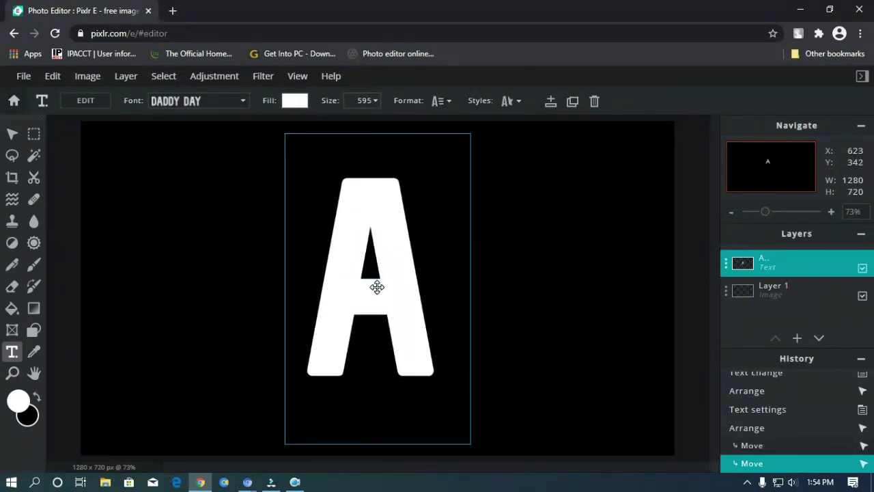
left_click(378, 287)
left_click_drag(400, 276, 401, 276)
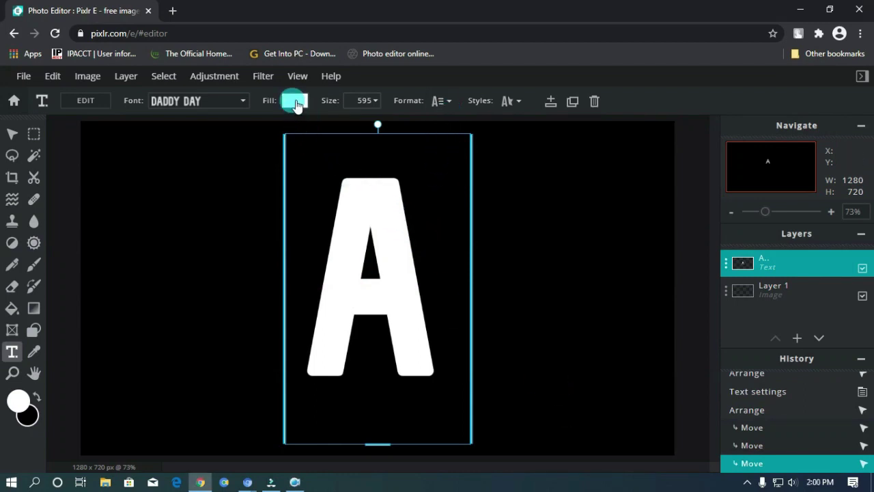
Step: Fill the letter A with bright green #00F91D and deselect the text
left_click(292, 103)
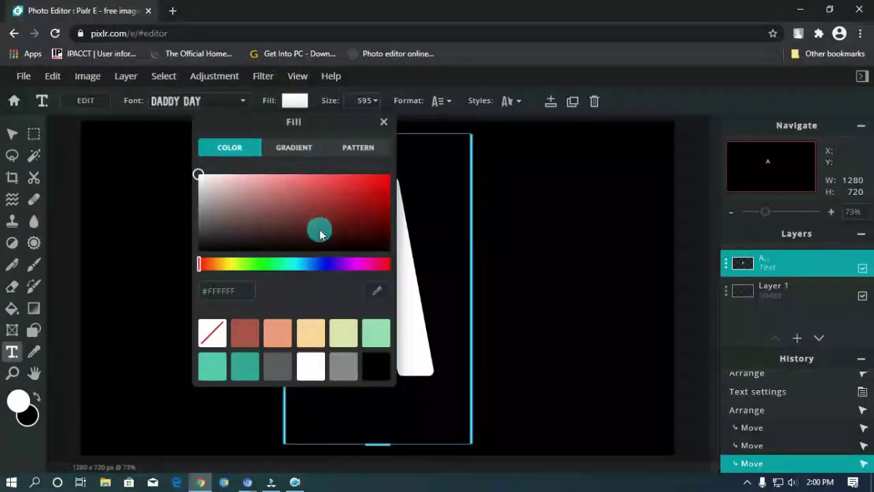
left_click(267, 265)
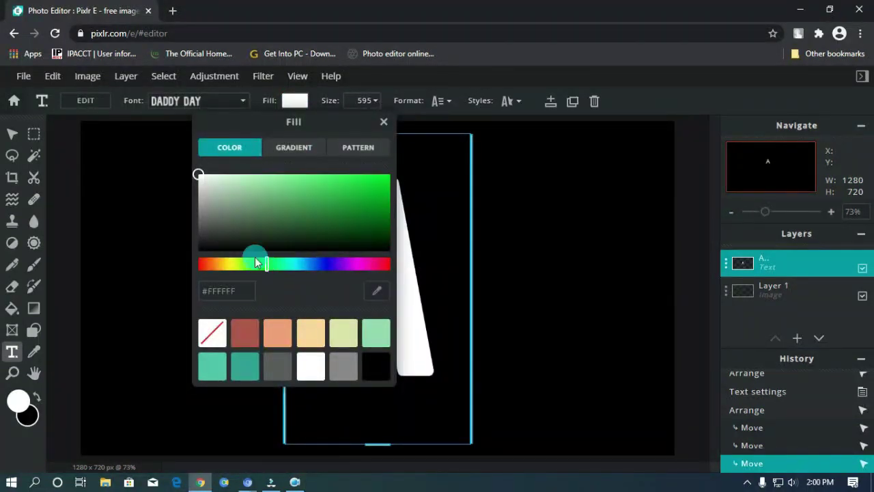
left_click(367, 185)
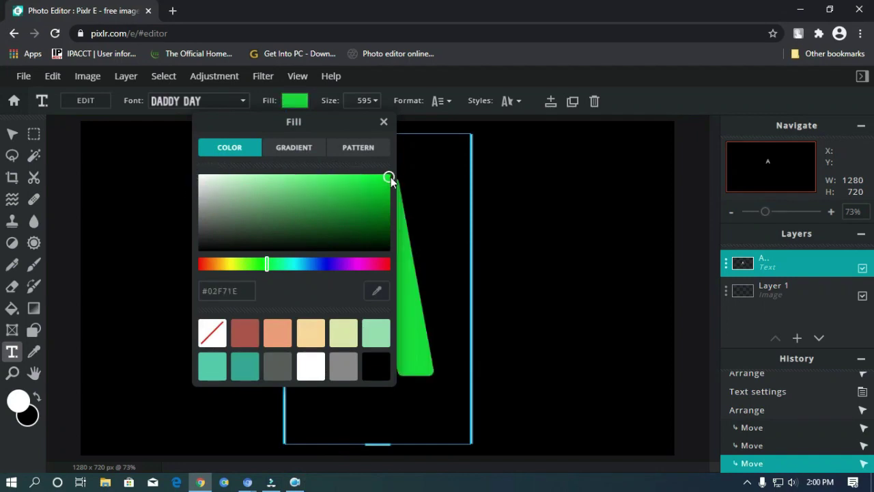
left_click_drag(390, 181, 393, 181)
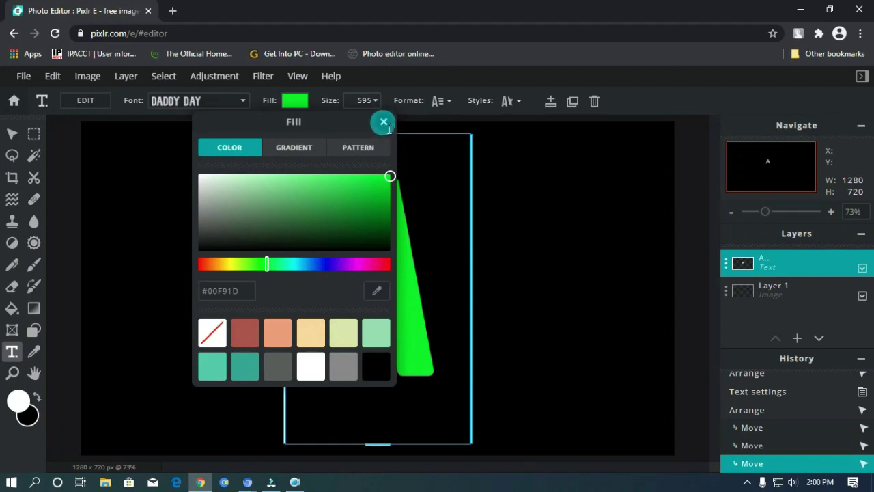
left_click(383, 122)
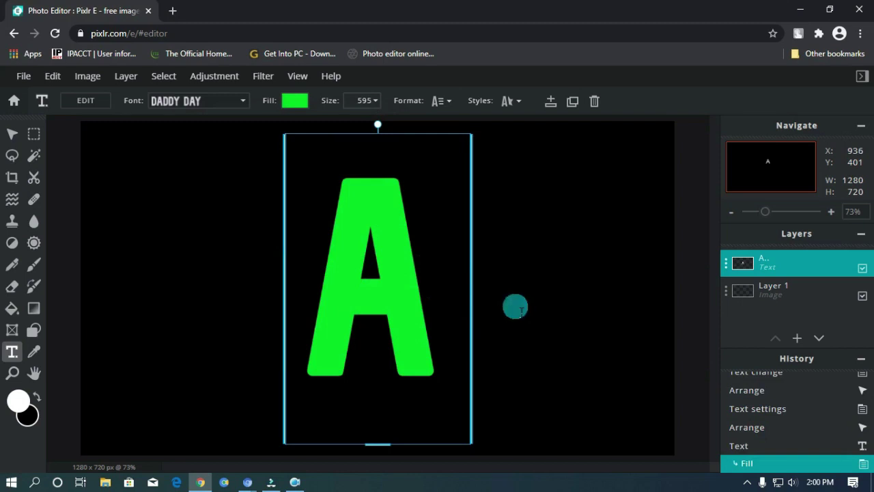
left_click(555, 301)
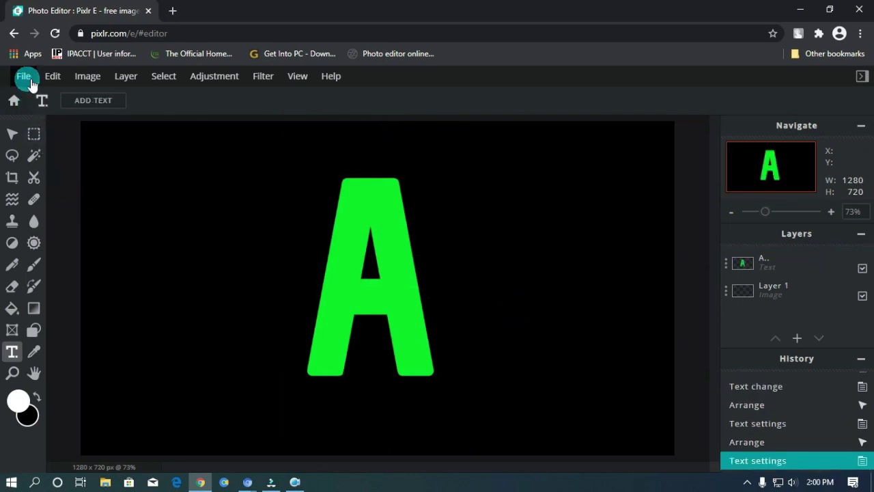
Step: Save and download the image as SS.jpg in JPG format at high 90% quality, 1280 x 720
left_click(25, 77)
left_click(105, 194)
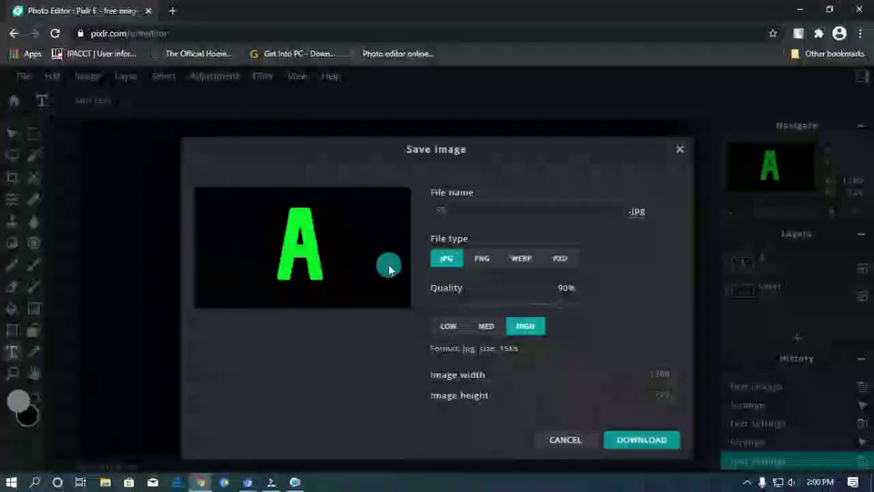
left_click(479, 262)
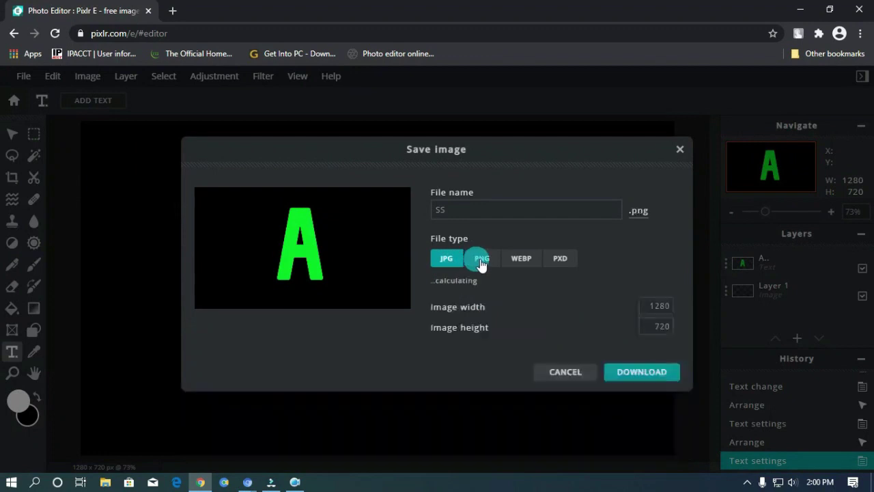
left_click(448, 259)
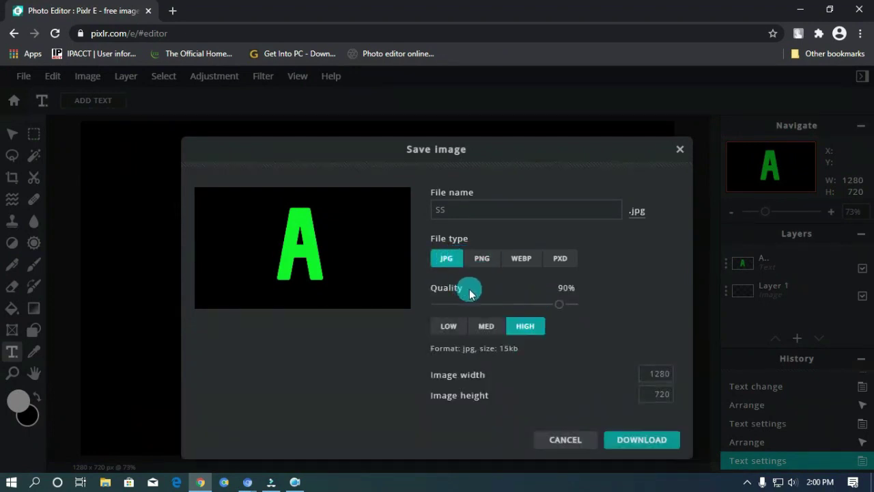
left_click(643, 439)
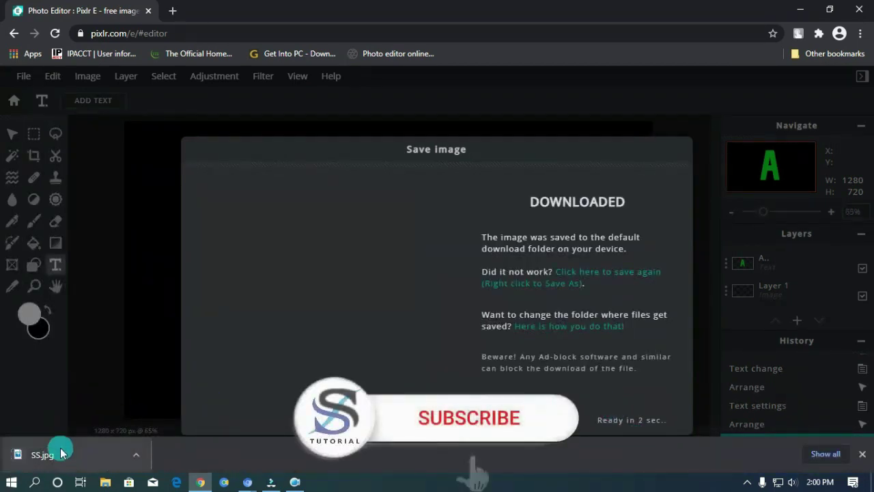
Step: Minimize the browser and switch to the VE Project 1 project in Wondershare Filmora
left_click(802, 11)
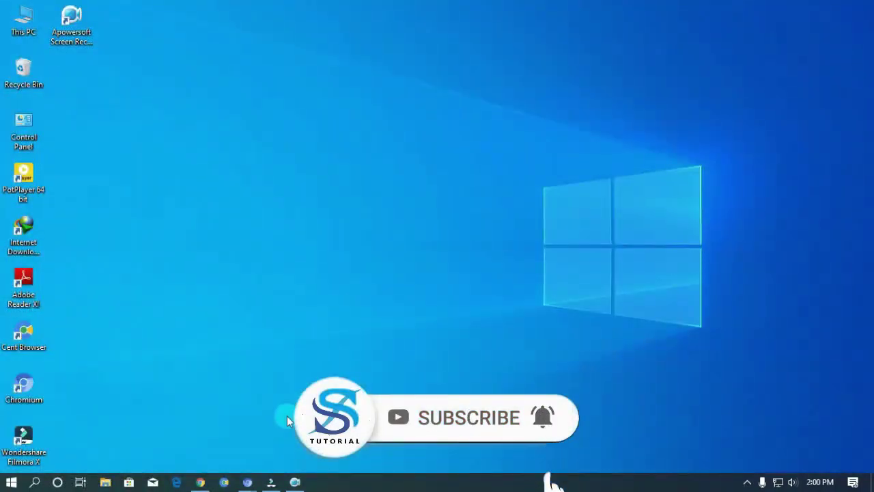
left_click(274, 479)
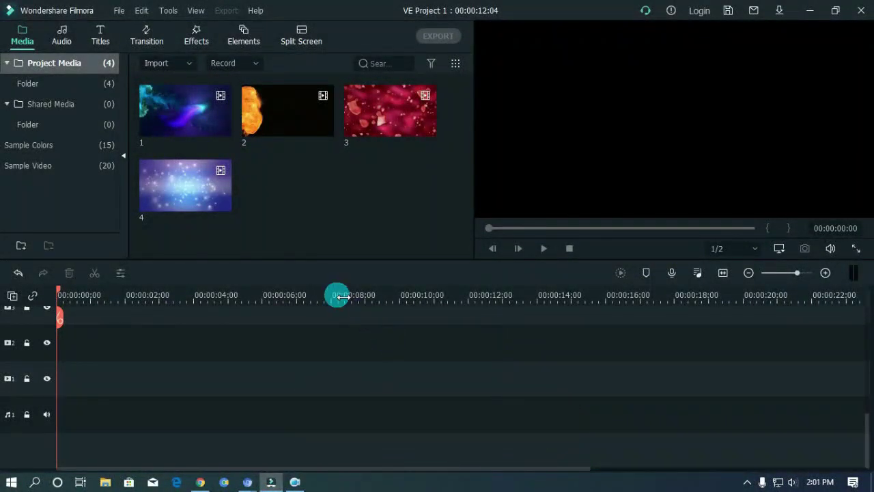
left_click_drag(161, 231, 296, 185)
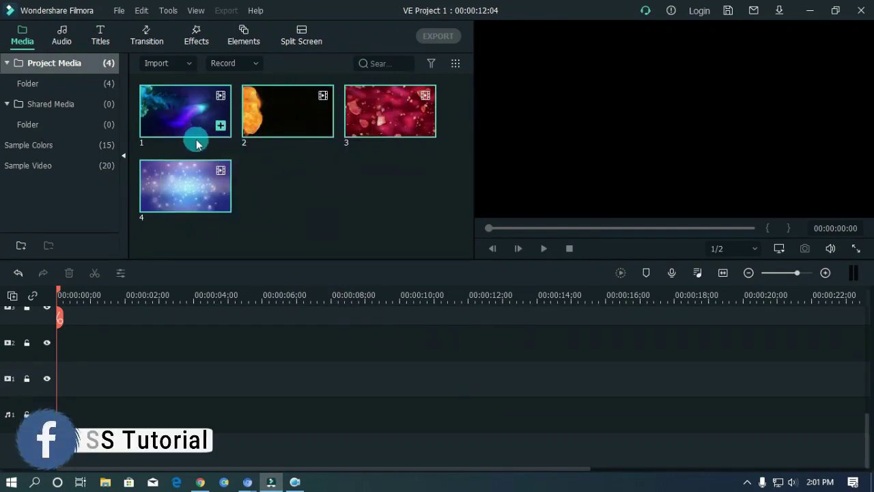
Step: Add media clip 1 to the first video track and match the project settings to its 1280 x 720 30fps
left_click(185, 121)
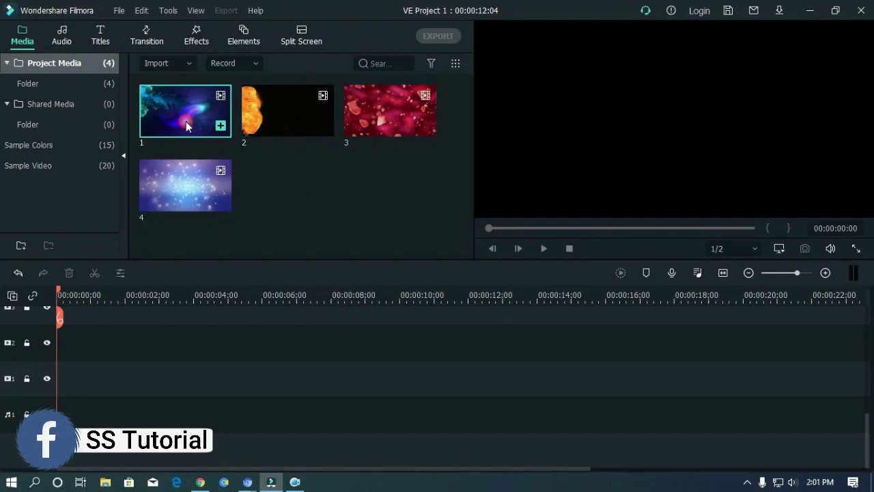
left_click(220, 128)
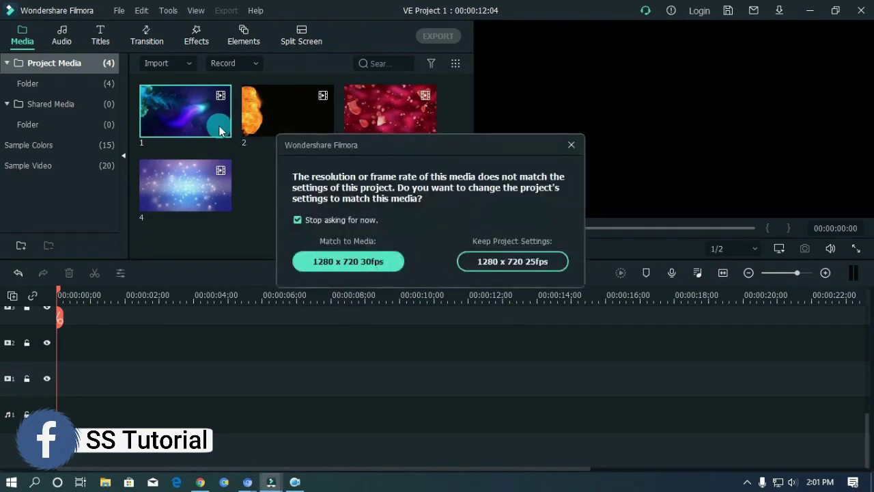
left_click(341, 260)
Step: Scrub through clip 1 to about the 6-second mark and delete it from the timeline
left_click(137, 302)
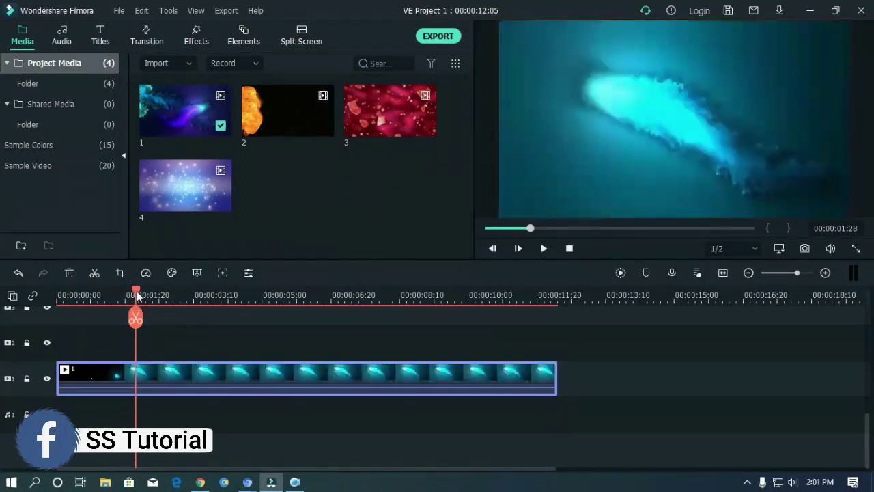
left_click_drag(137, 303, 302, 303)
left_click(274, 352)
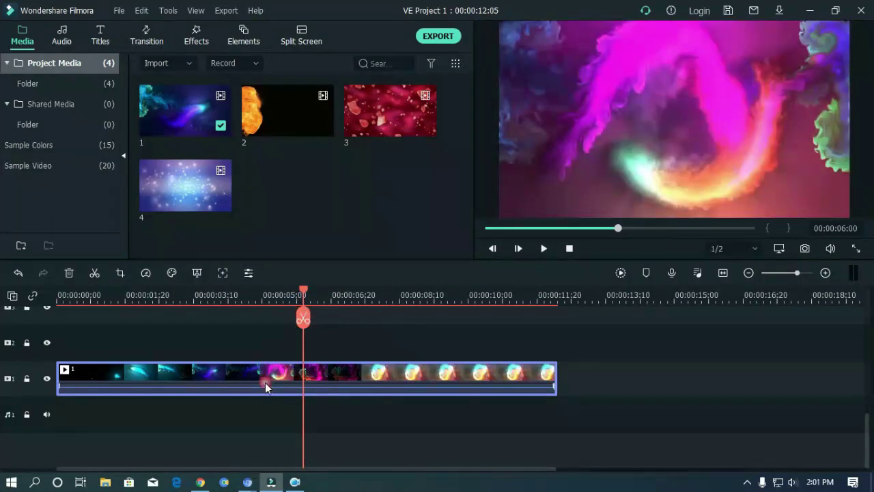
key("Delete")
Step: Place media clip 2 on the first video track to preview its playback, and delete it from the timeline
left_click(188, 241)
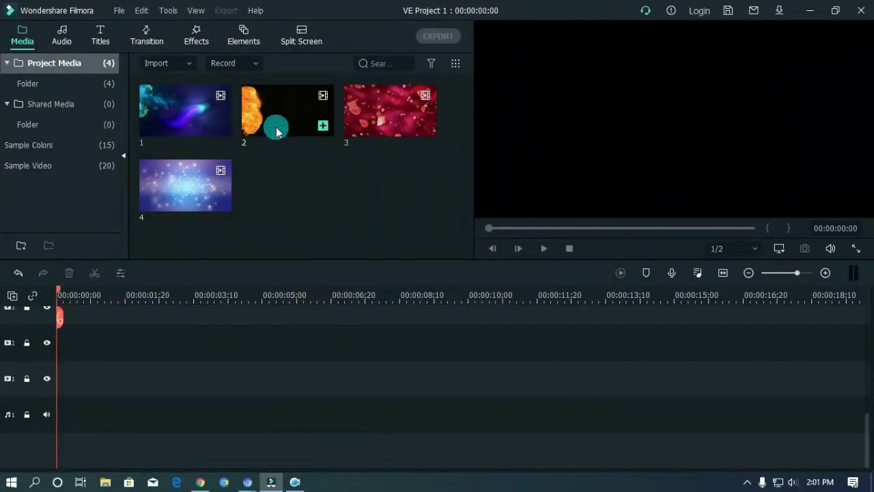
key("space")
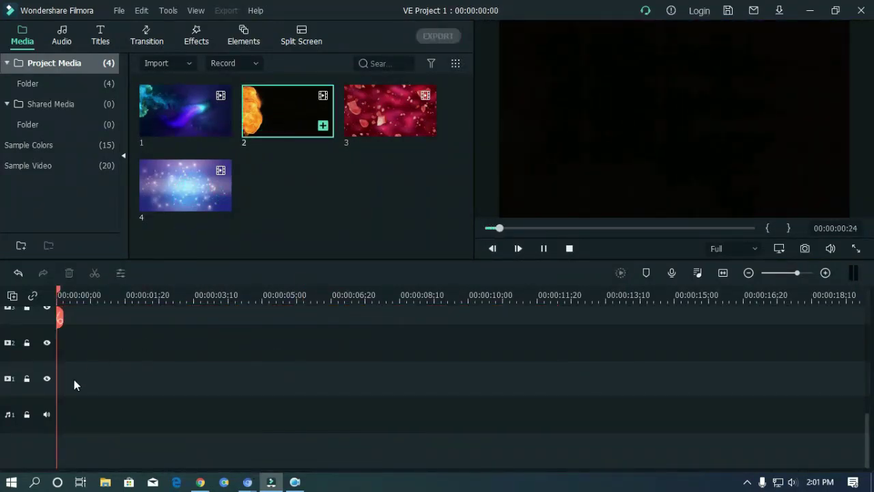
left_click_drag(252, 273, 45, 380)
key("space")
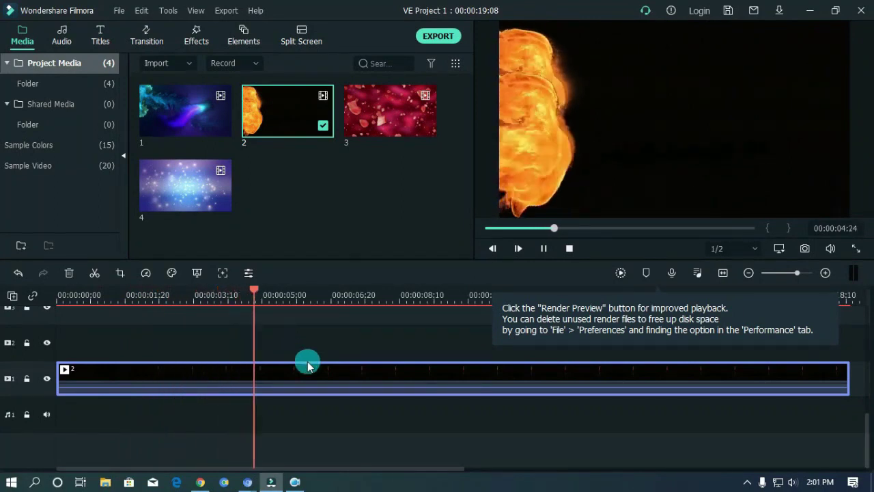
left_click(487, 295)
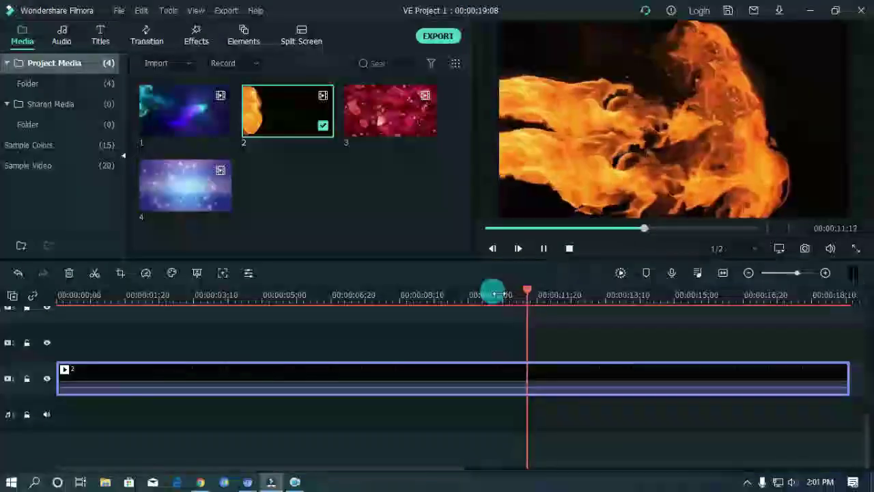
left_click(446, 364)
key("Delete")
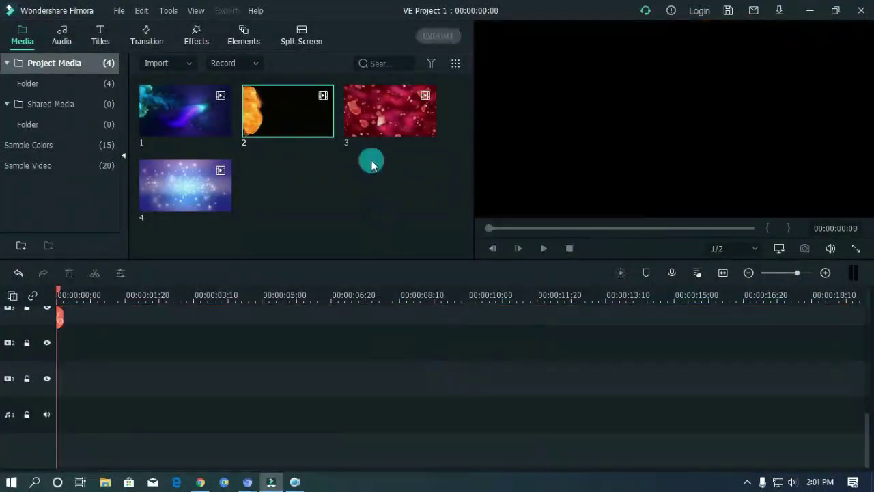
Step: Place media clip 3 on the first video track to preview its playback, and delete it from the timeline
left_click_drag(263, 311, 54, 393)
key("space")
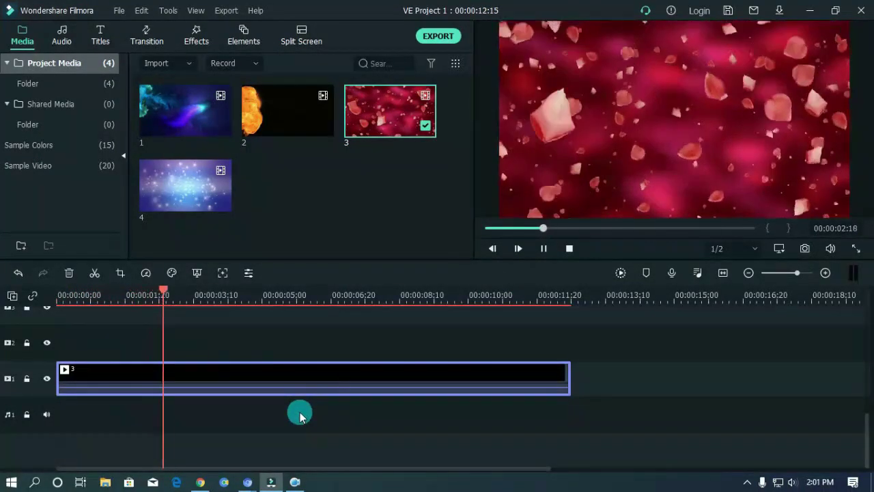
left_click(289, 383)
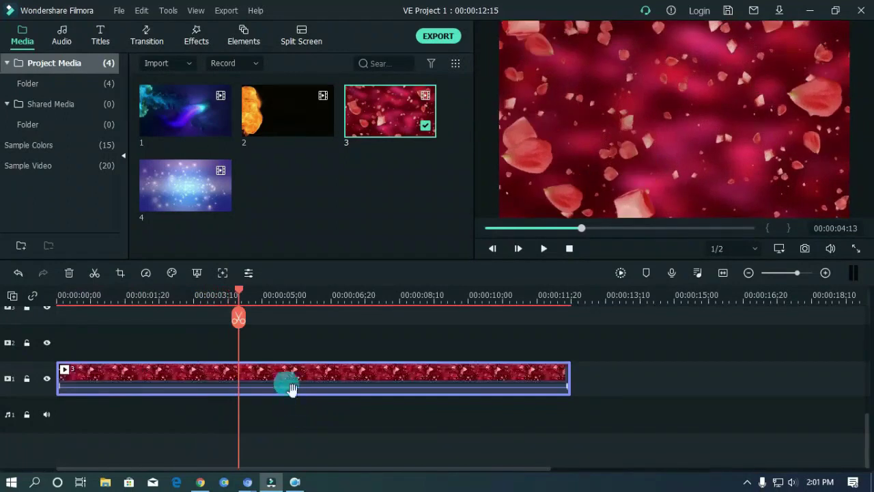
key("Delete")
Step: Add media clip 4 to the first video track, matching the project to 1280 x 720 25fps, and play it back
left_click(179, 184)
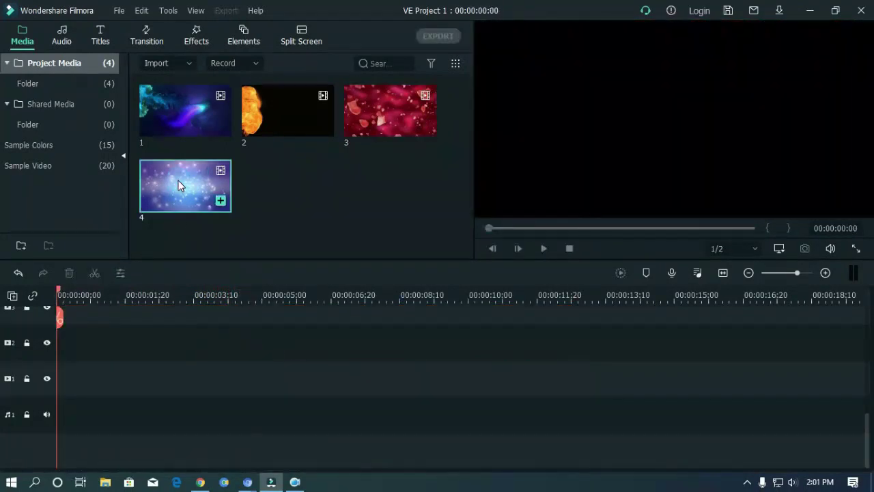
left_click_drag(181, 330, 55, 379)
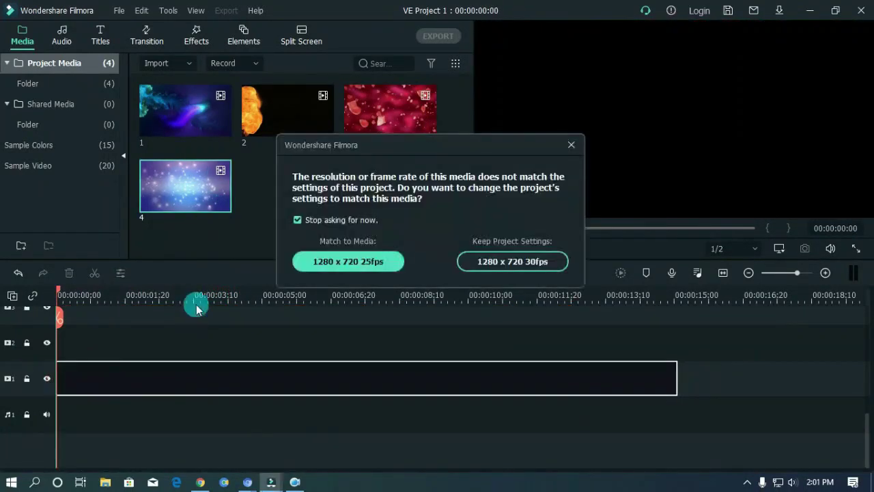
left_click(338, 259)
left_click(293, 294)
key("space")
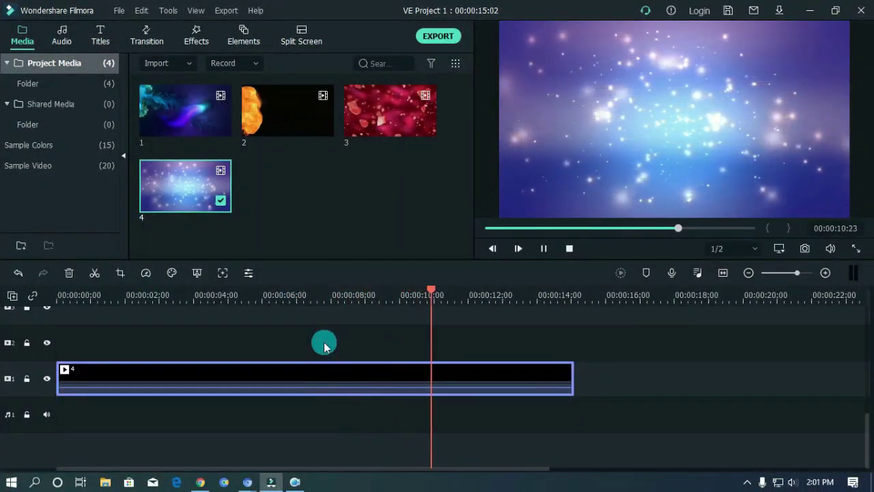
Step: Stop the playback and delete clip 4 from the timeline
key("space")
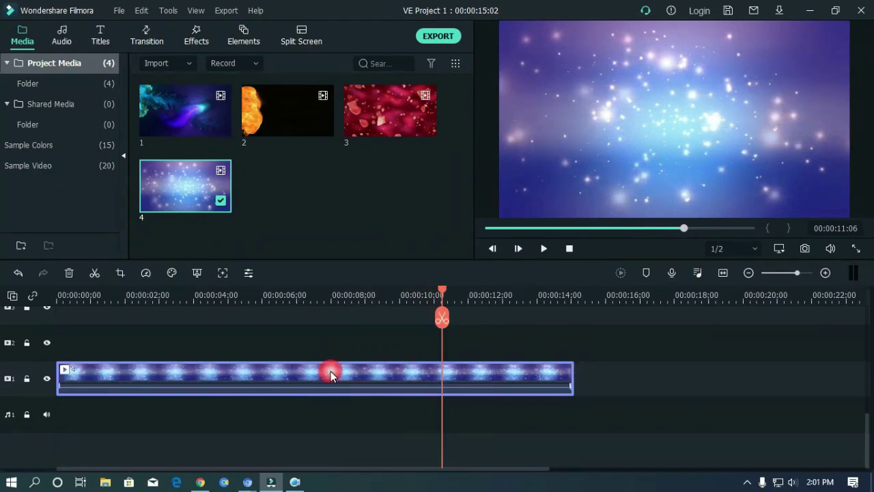
key("Delete")
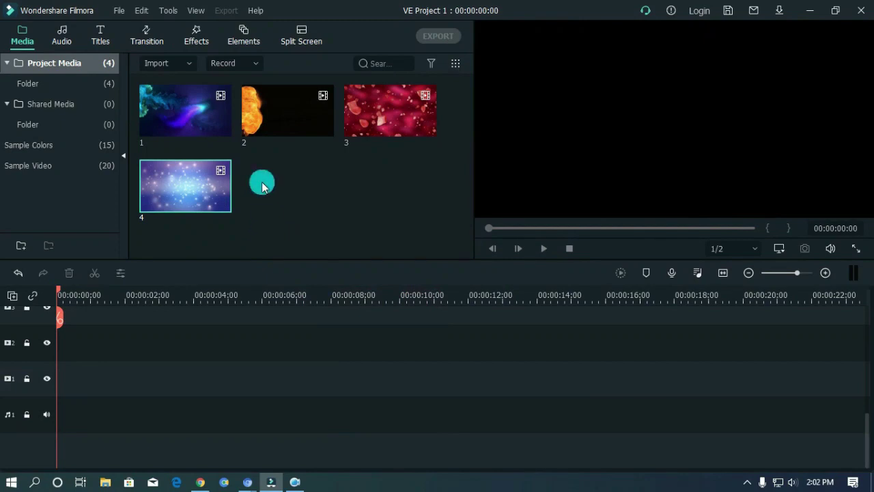
Step: Import the SS image from the Downloads folder into the project media
left_click(183, 65)
left_click(191, 85)
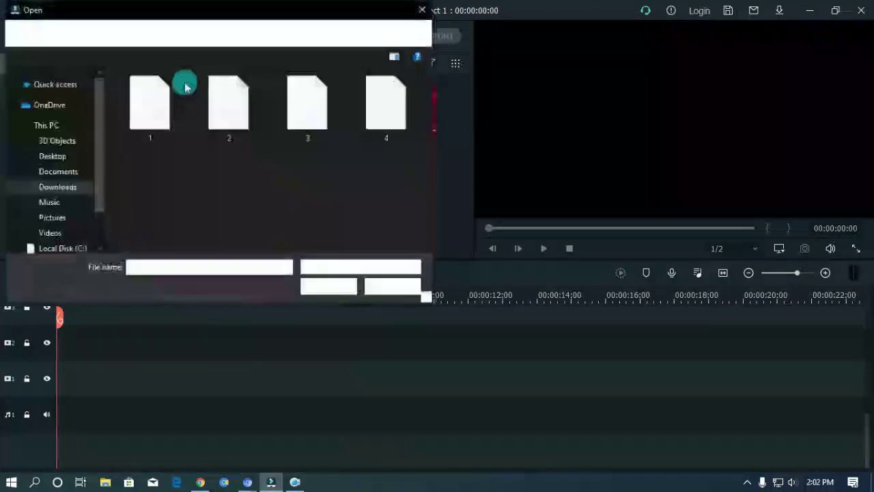
left_click(73, 187)
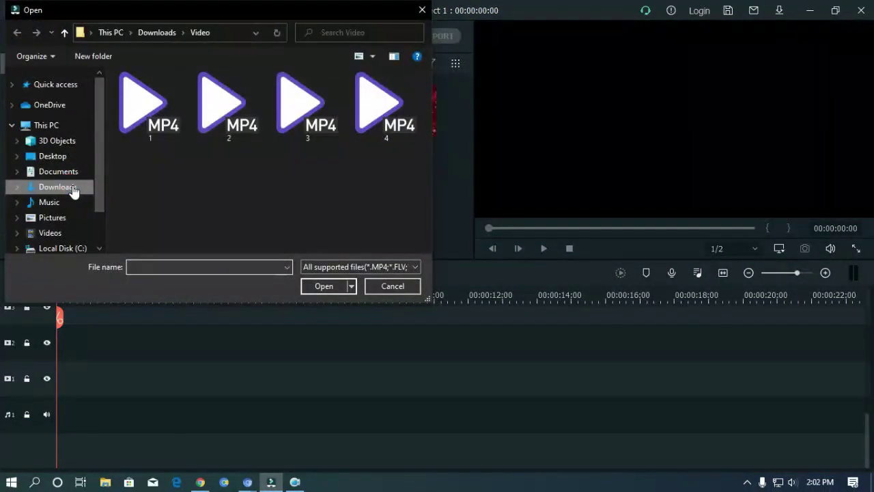
left_click(162, 129)
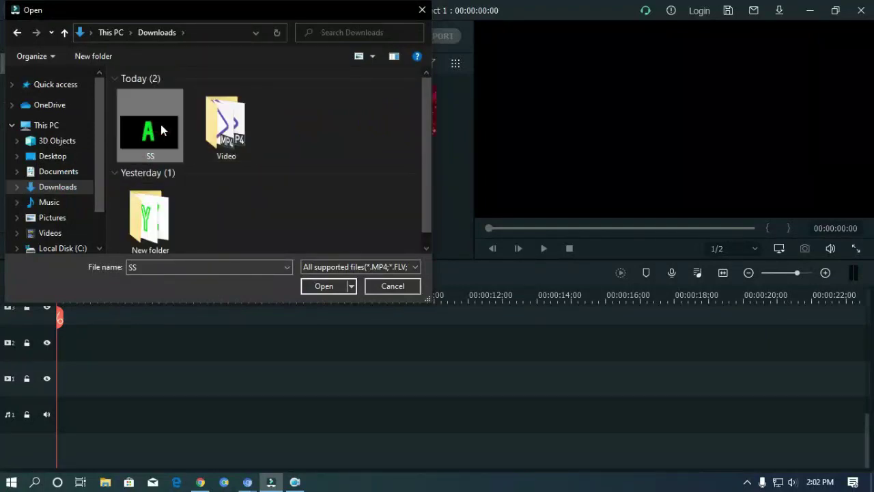
left_click(320, 287)
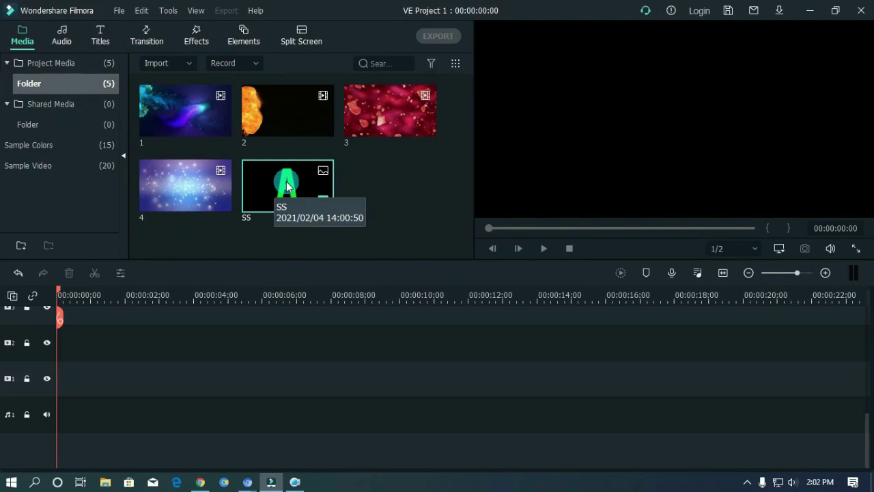
Step: Place media clip 2 at the start of the first video track, matching the project to 1280 x 720 30fps
left_click(292, 119)
left_click_drag(288, 120, 56, 386)
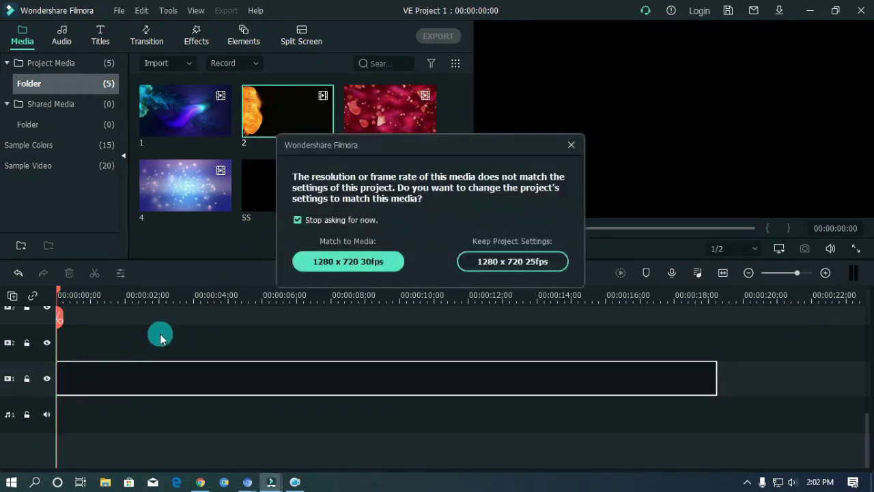
left_click(357, 262)
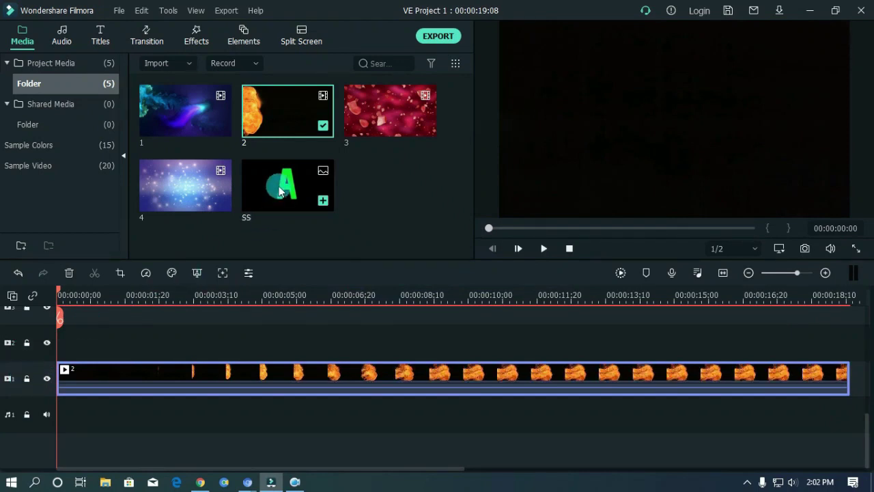
Step: Place the SS image at the start of the second video track and extend it to the end of clip 2
left_click_drag(278, 185, 66, 347)
scroll(369, 301, "down", 3)
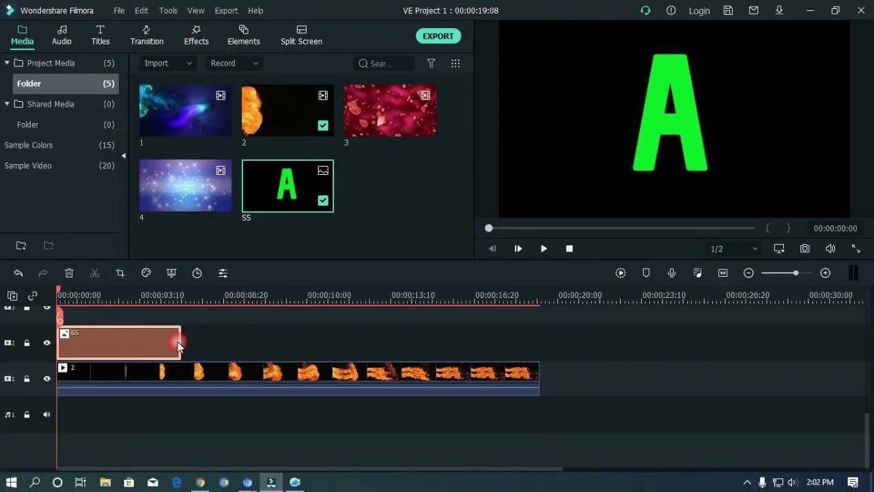
left_click_drag(189, 348, 539, 348)
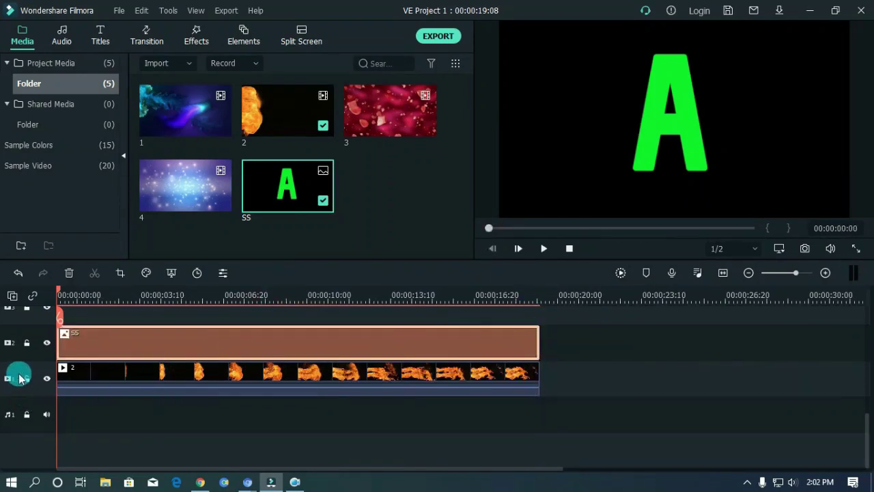
Step: Lock the first video track and enable Chroma Key on the SS image with green as the key color
left_click(26, 378)
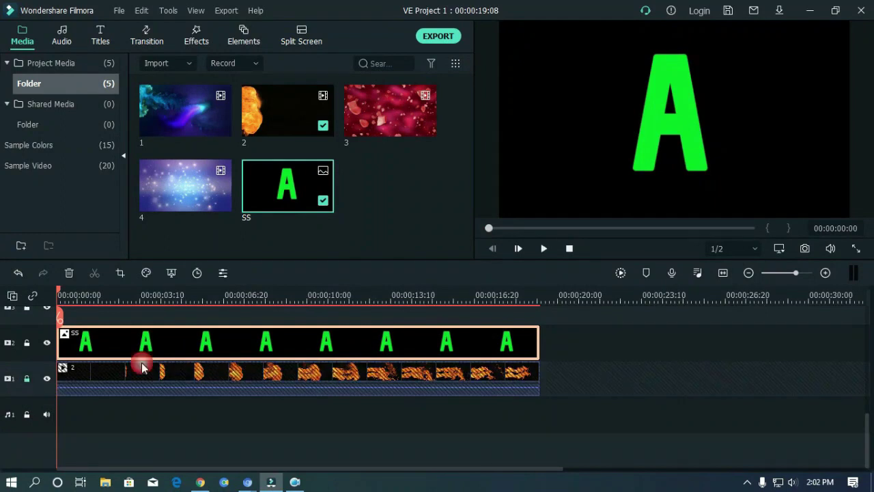
double_click(232, 343)
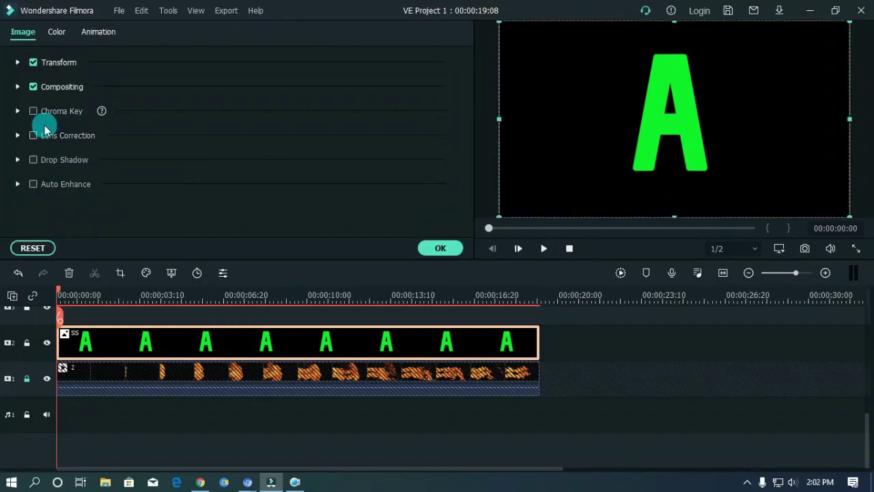
left_click(34, 112)
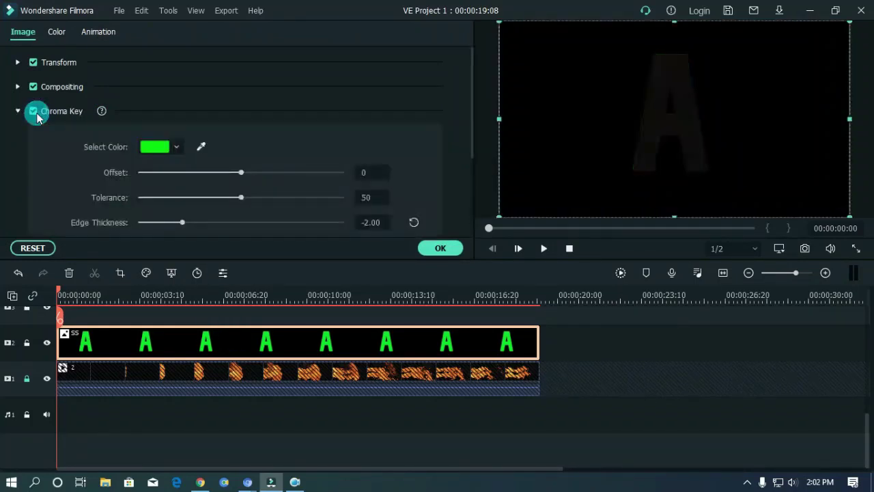
scroll(471, 118, "down", 2)
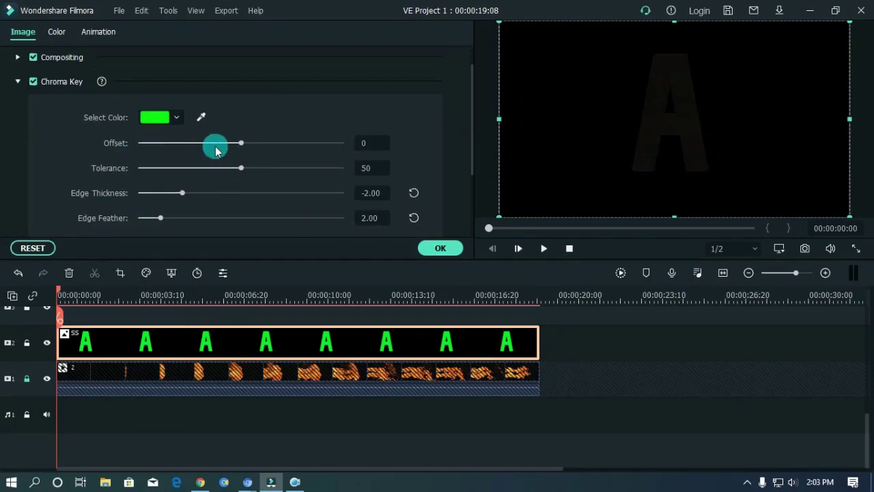
Step: Set the Chroma Key offset to 10, edge thickness to -2.43 and edge feather to 2.17, apply them, and play back the result
left_click_drag(243, 143, 252, 143)
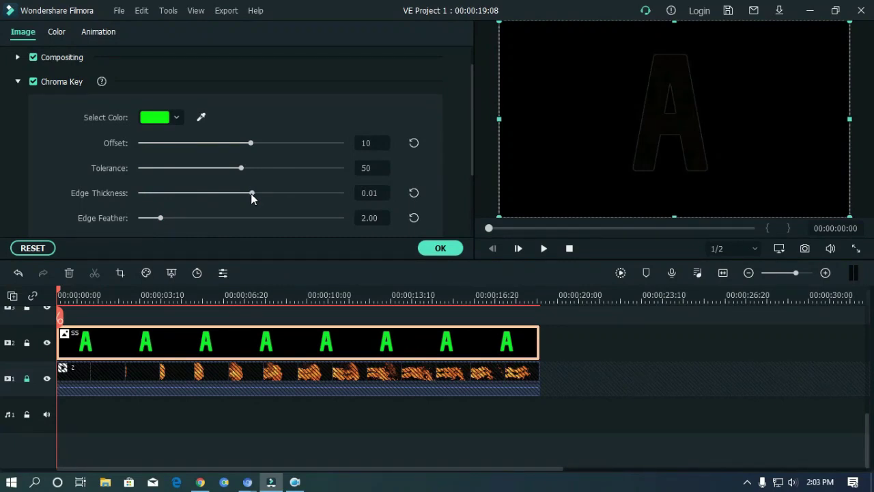
left_click_drag(251, 193, 207, 193)
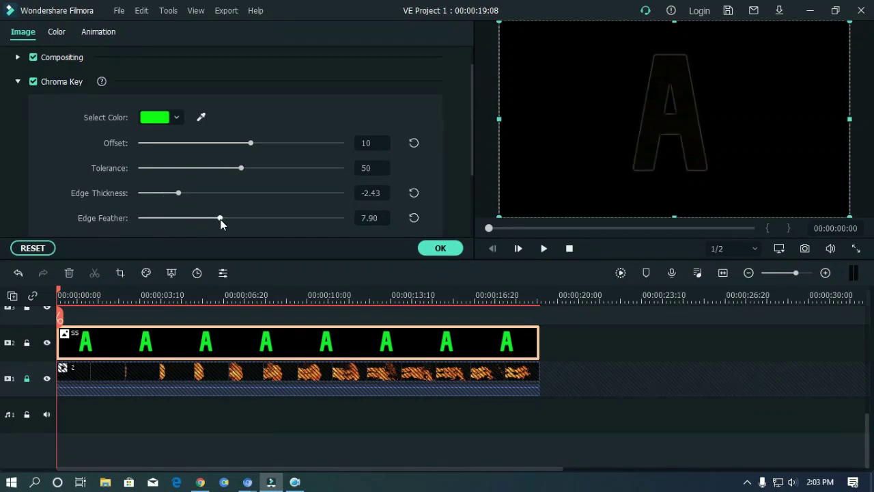
left_click_drag(220, 220, 162, 218)
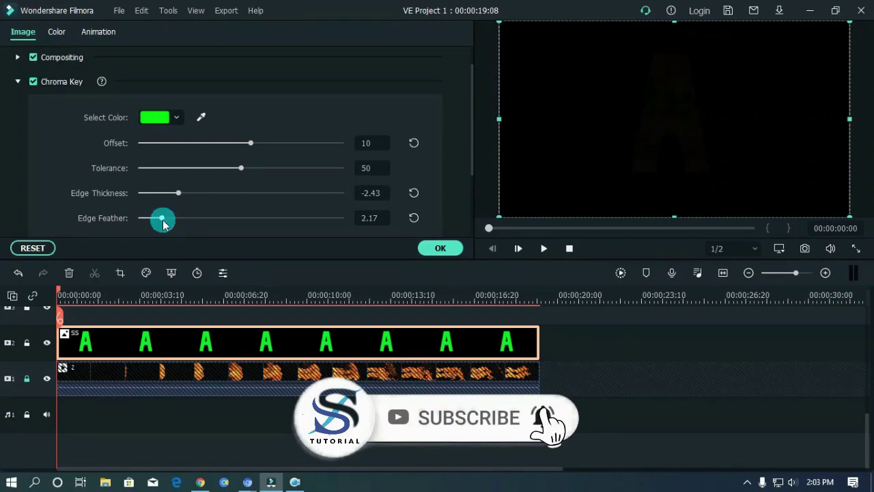
left_click(468, 214)
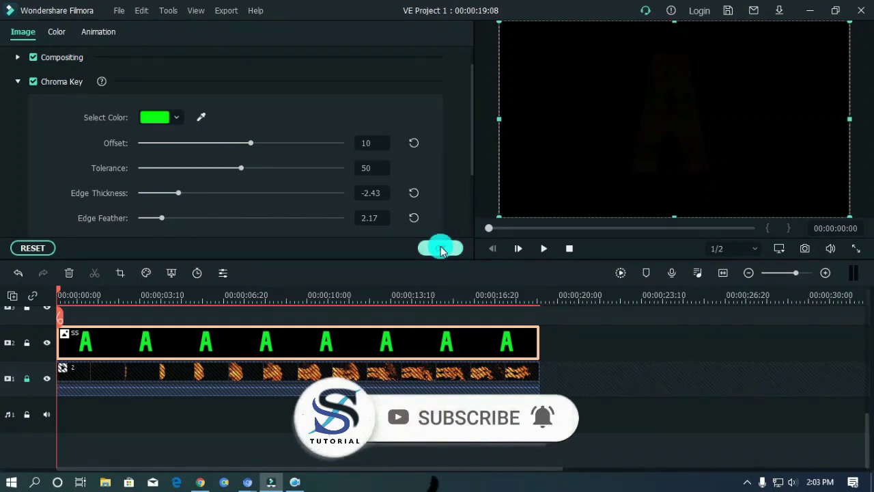
left_click(441, 248)
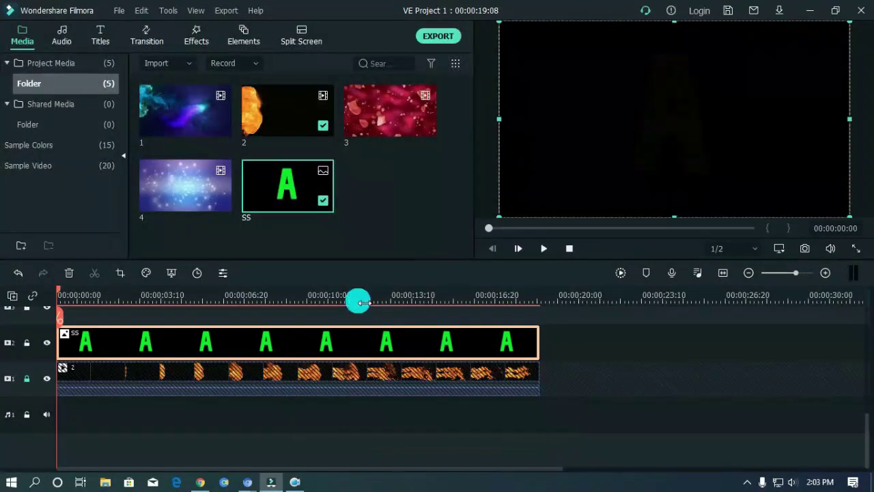
left_click(544, 247)
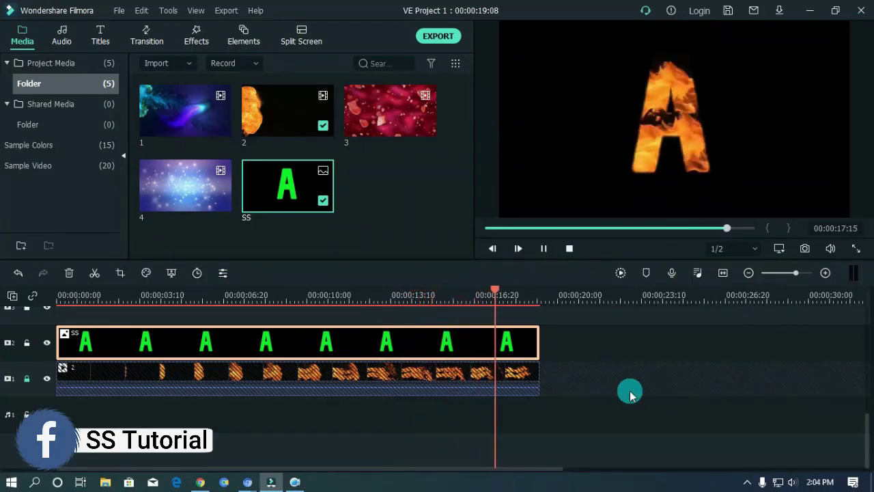
key("space")
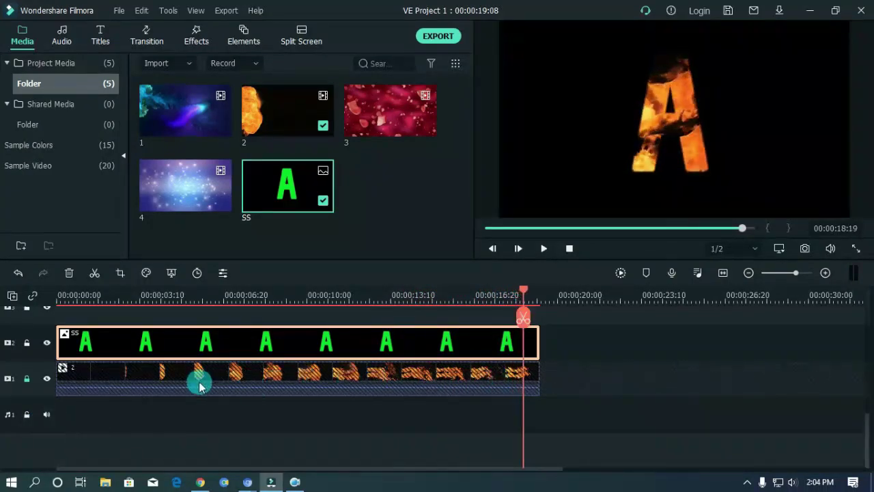
Step: Unlock the first video track and delete clip 2 from it
left_click(26, 390)
left_click(26, 379)
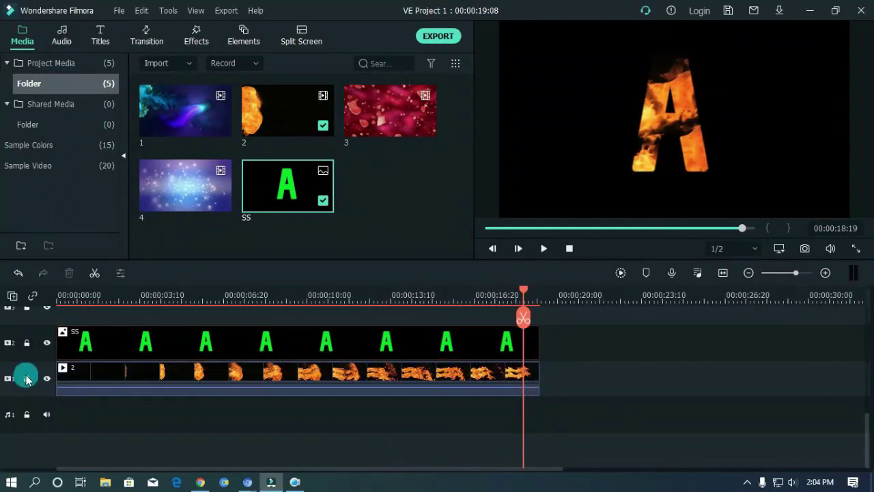
left_click(123, 380)
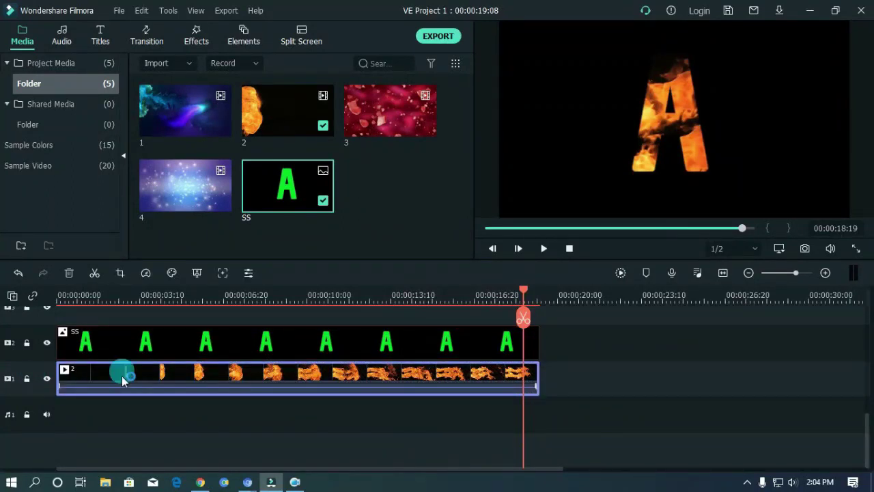
key("Delete")
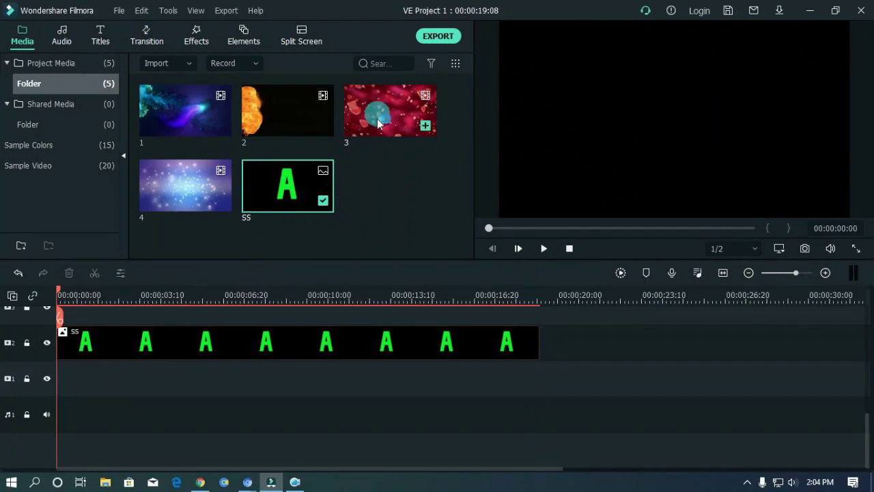
Step: Place media clip 3 at the start of the first video track, trim the SS image to its end, and play back the result
left_click_drag(377, 123, 59, 380)
left_click(228, 347)
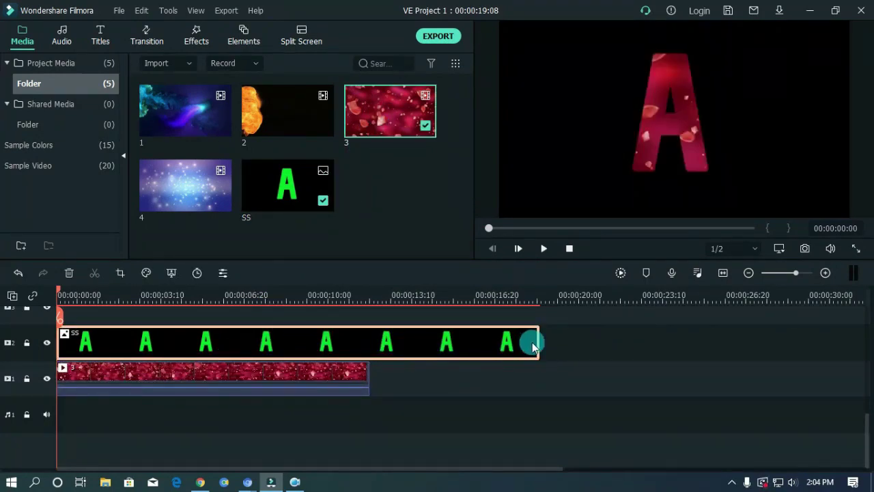
left_click_drag(533, 345, 370, 348)
key("space")
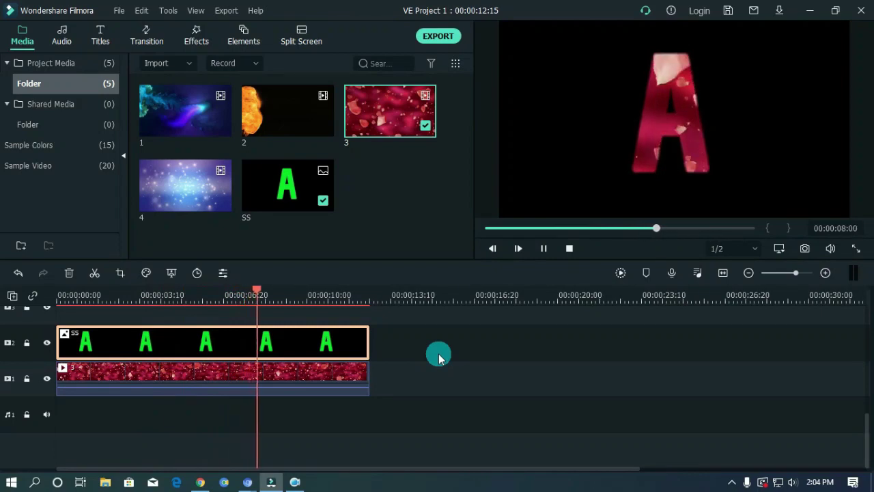
key("space")
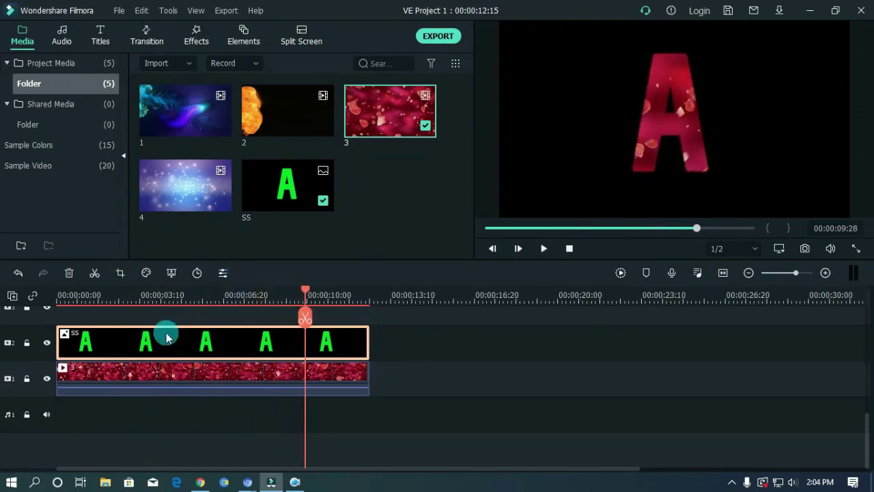
Step: Hide the second video track and scale clip 3 down to about half size, centered in the frame
left_click(45, 344)
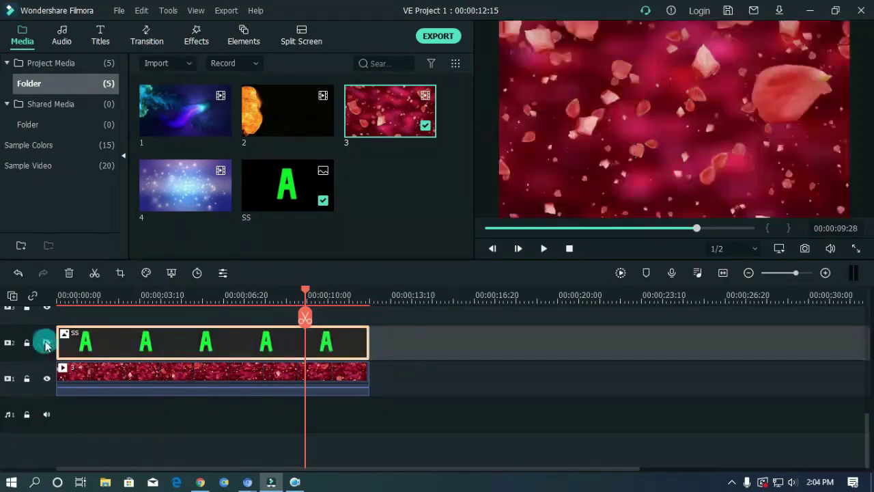
left_click(679, 150)
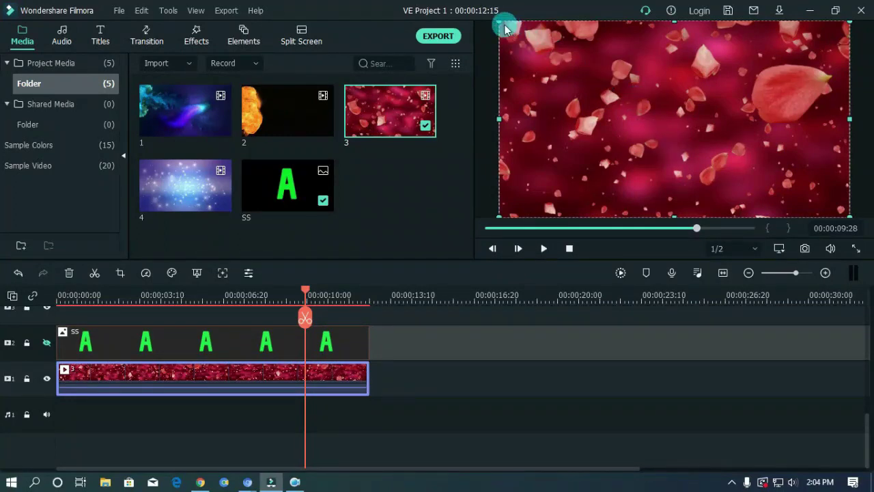
left_click_drag(506, 30, 678, 157)
left_click_drag(736, 176, 659, 130)
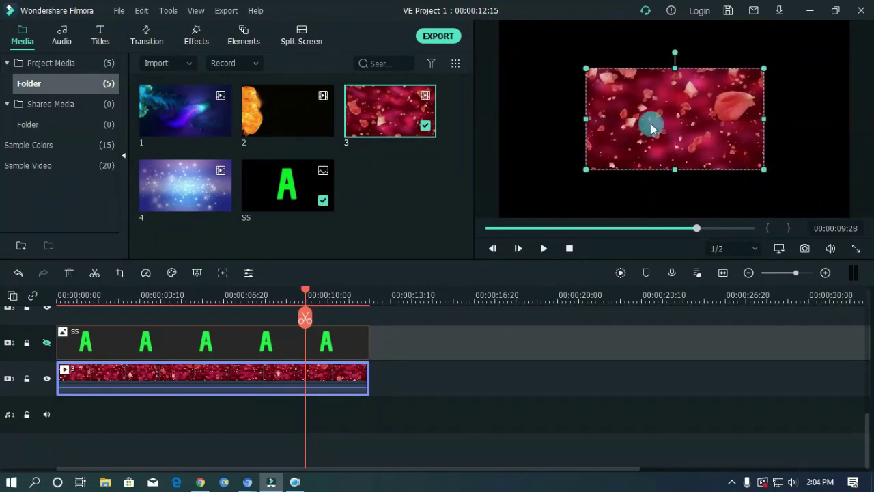
Step: Make clip 3's frame narrower and slightly taller to fit around the letter, recenter it, and show the second video track again
left_click_drag(595, 122, 606, 121)
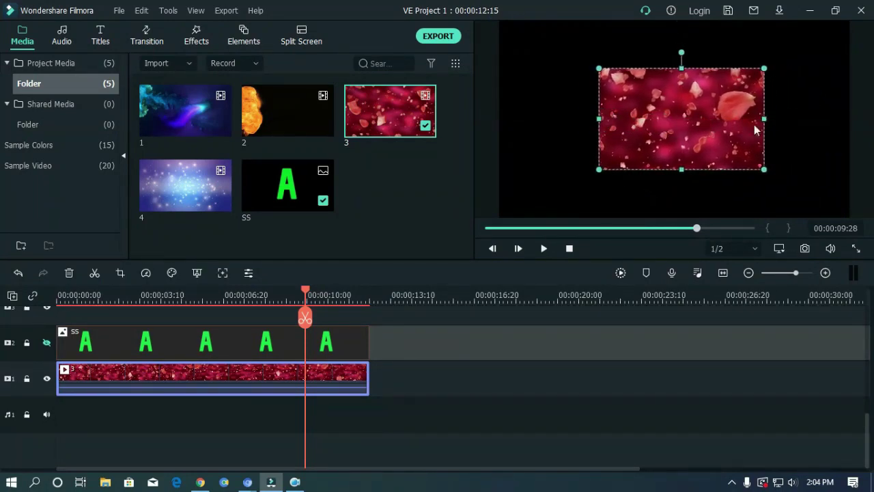
left_click_drag(765, 122, 745, 123)
left_click_drag(672, 68, 672, 61)
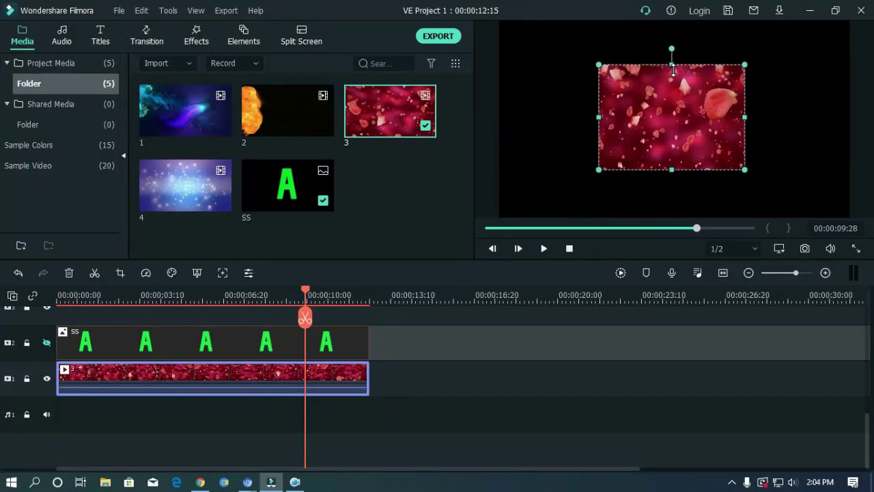
left_click_drag(672, 171, 673, 179)
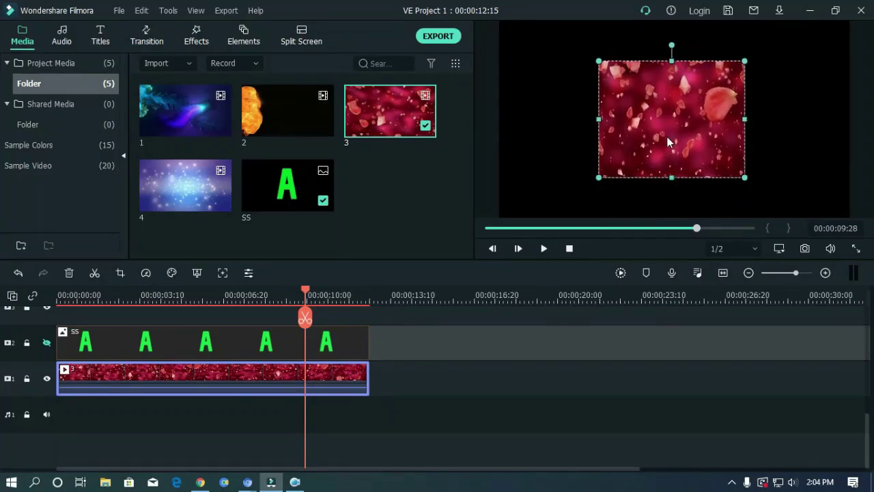
left_click_drag(669, 143, 674, 142)
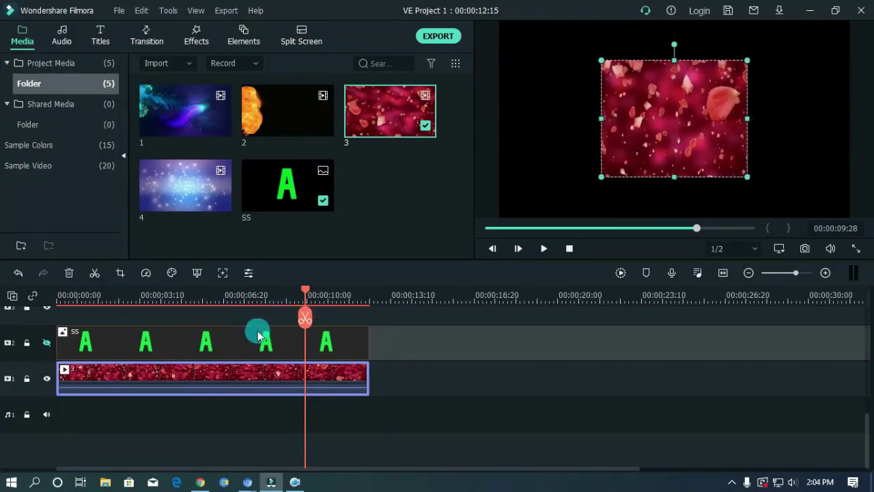
left_click(47, 345)
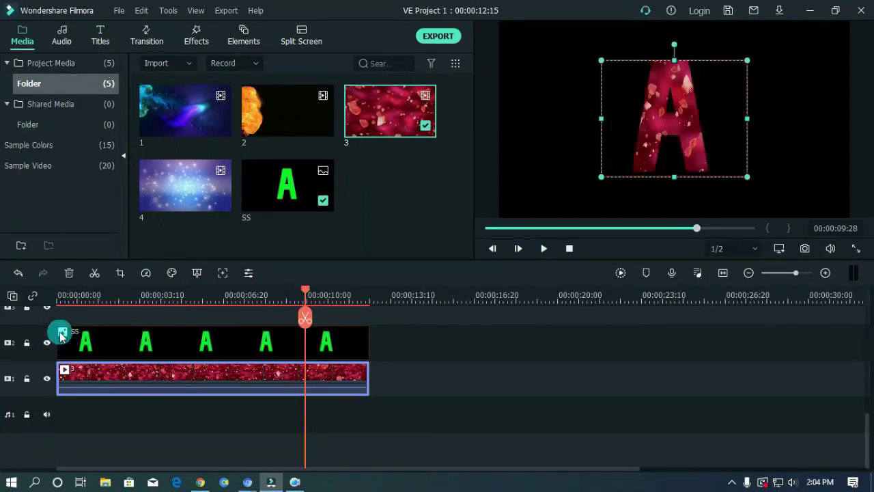
Step: Play back the letter filled with clip 3 from the start of the timeline
left_click(566, 249)
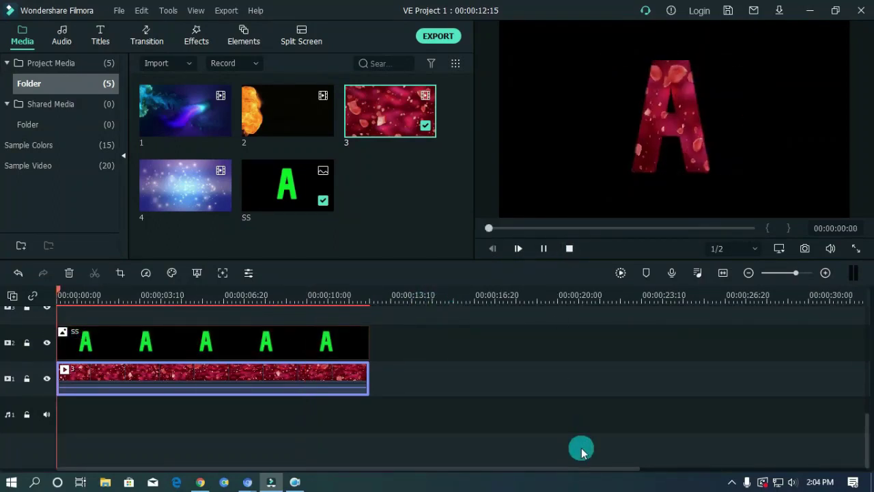
key("space")
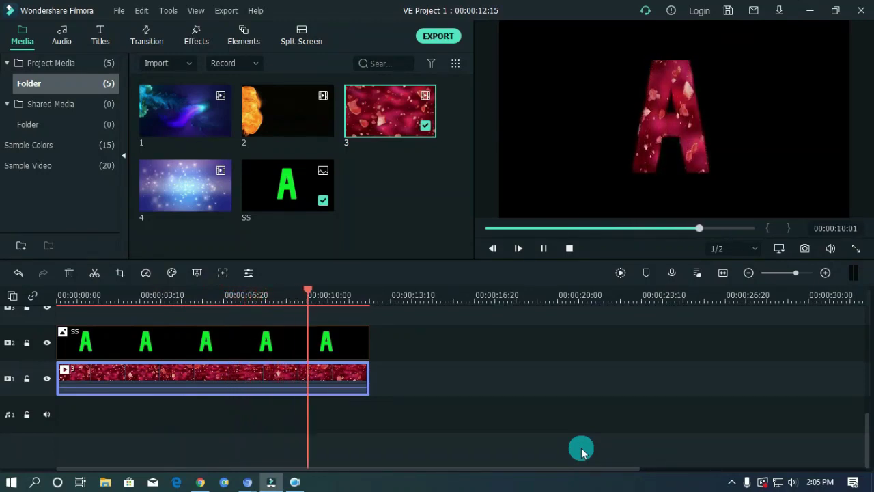
key("space")
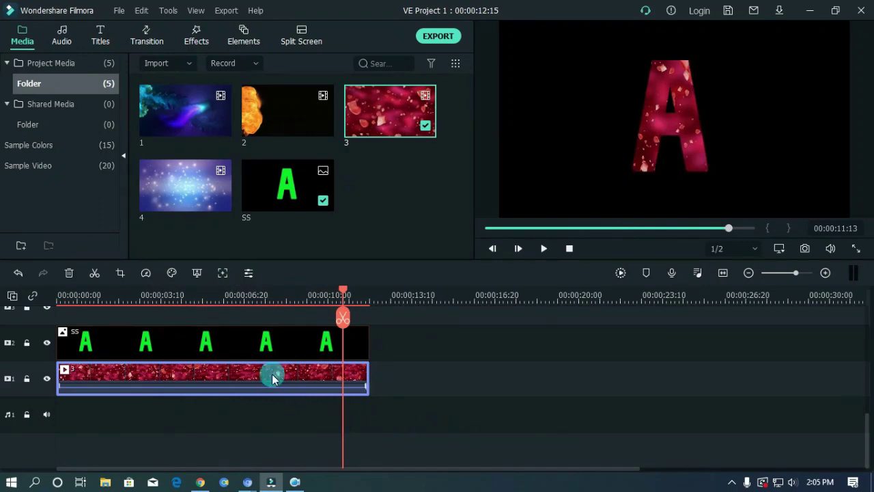
Step: Replace clip 3 with media clip 1 at the start of the first video track and play back the result
key("Delete")
mouse_move(213, 203)
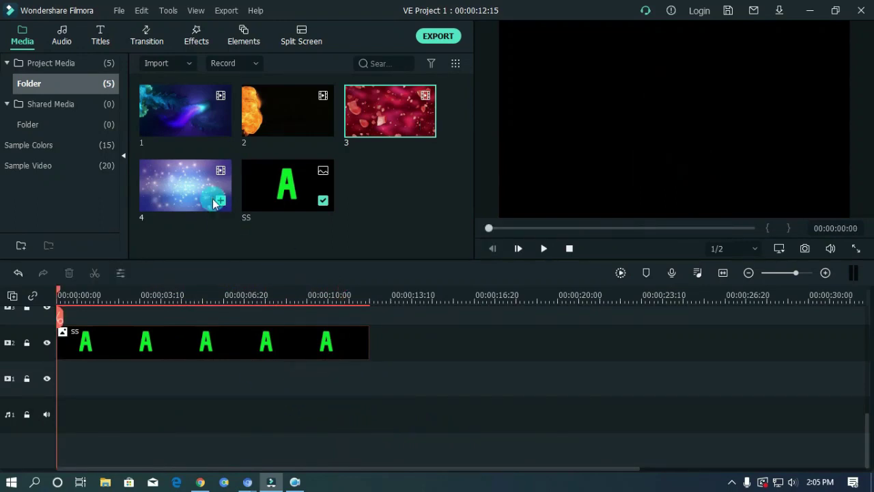
left_click(172, 193)
left_click(181, 125)
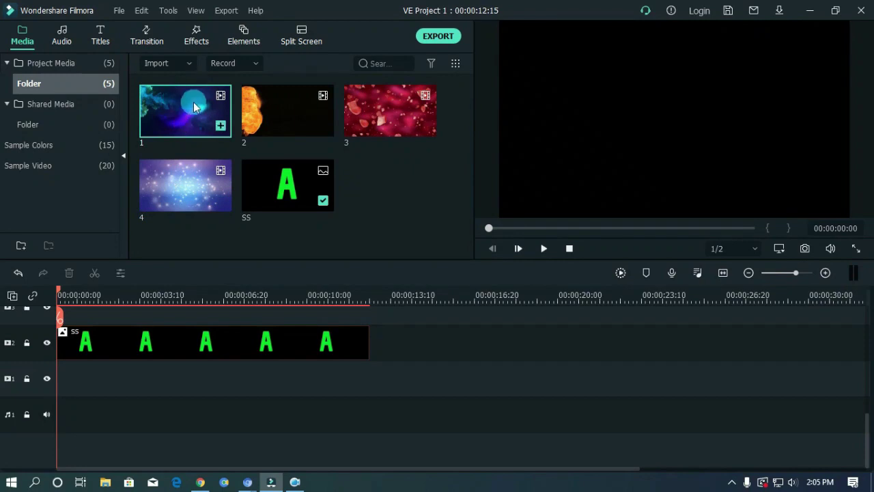
left_click_drag(193, 102, 55, 381)
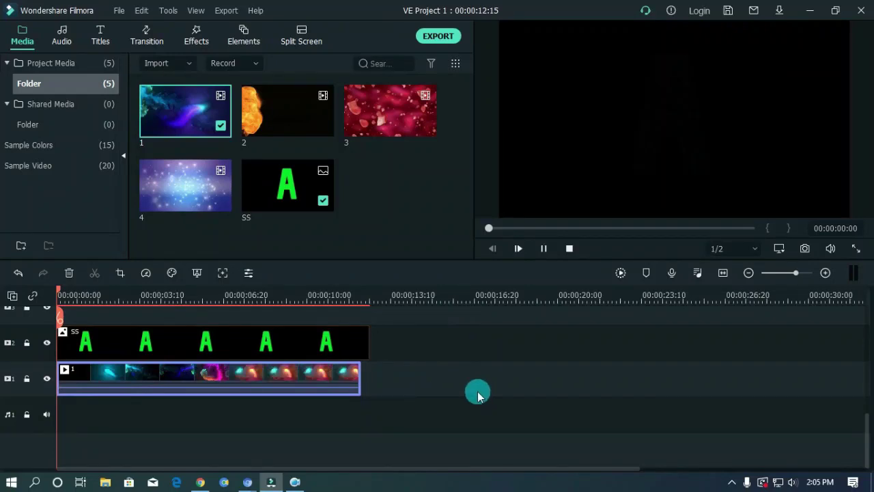
key("space")
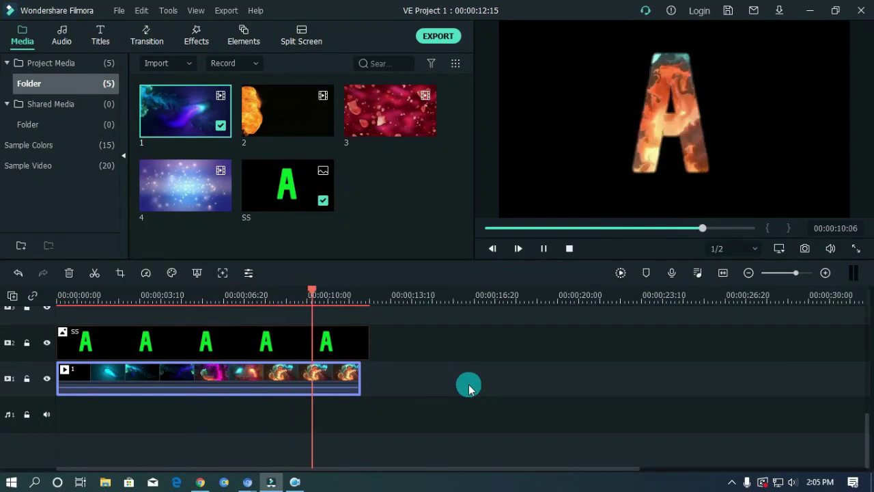
key("space")
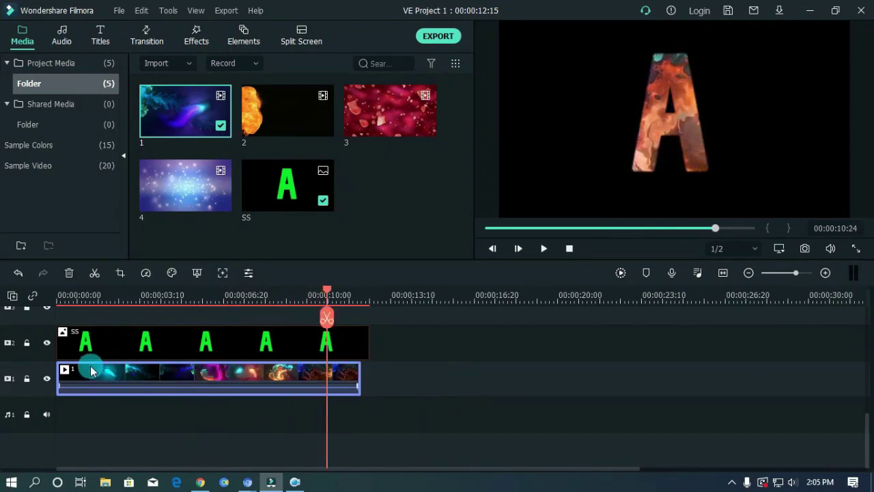
Step: Hide the second video track and scale clip 1 down to about half size, centered in the frame
left_click(47, 344)
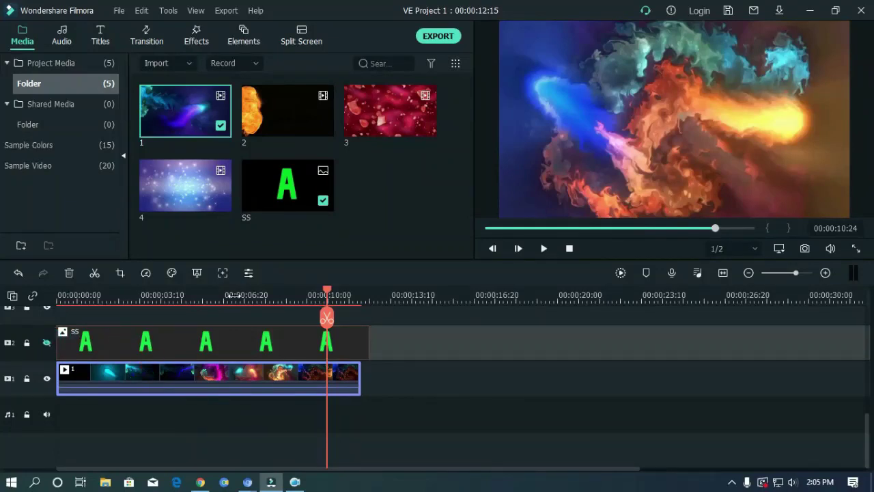
left_click(736, 97)
left_click_drag(503, 29, 691, 156)
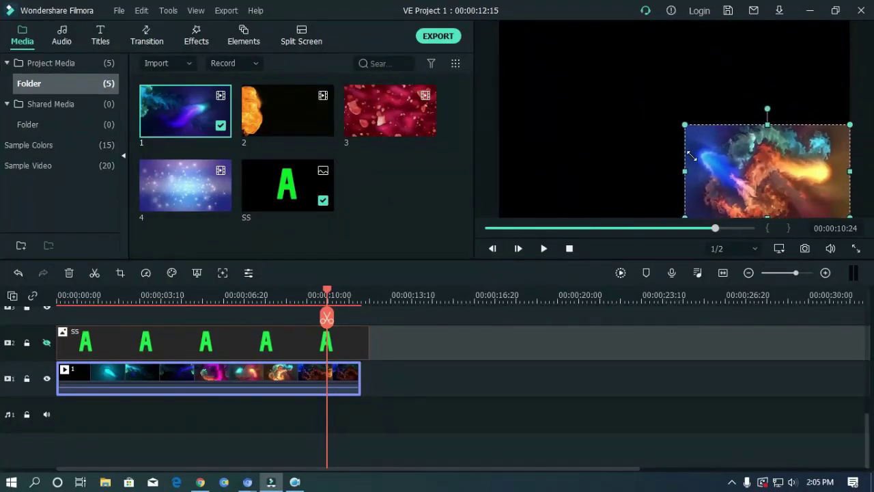
left_click_drag(735, 175, 651, 128)
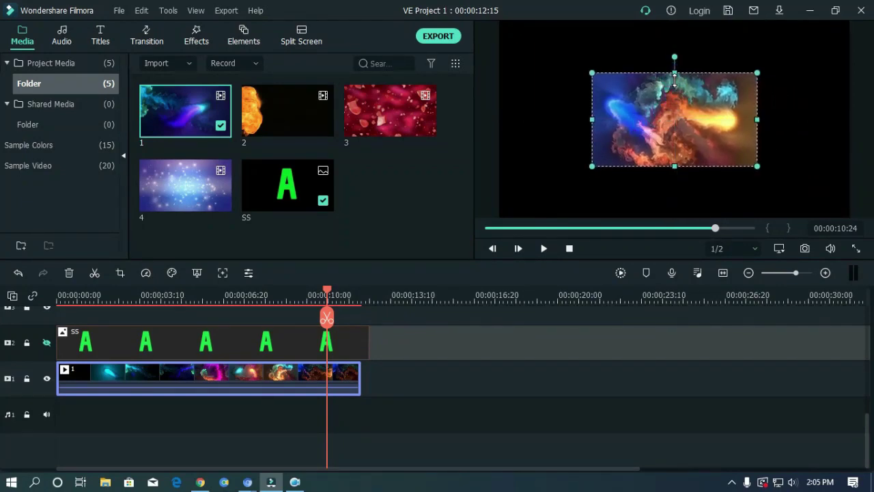
Step: Make clip 1's frame slightly taller and narrower around the letter, recenter it, and show the second video track again
left_click_drag(674, 78, 674, 71)
left_click_drag(675, 167, 675, 175)
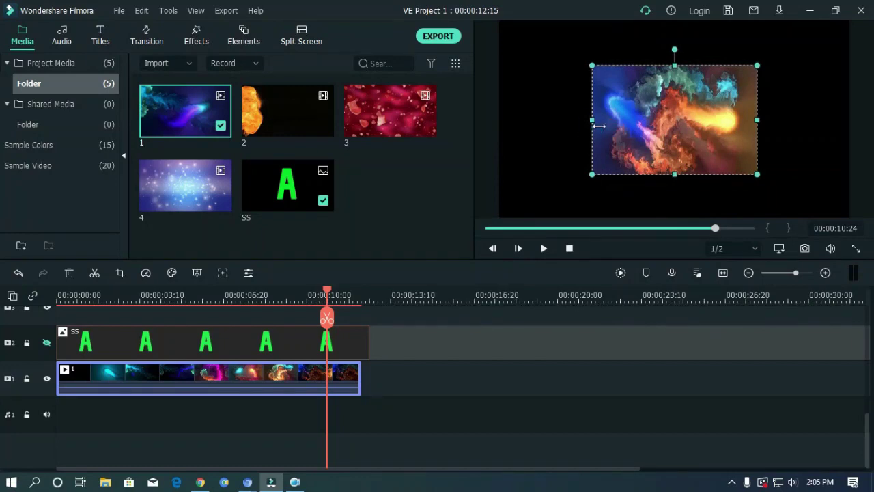
left_click_drag(598, 126, 623, 124)
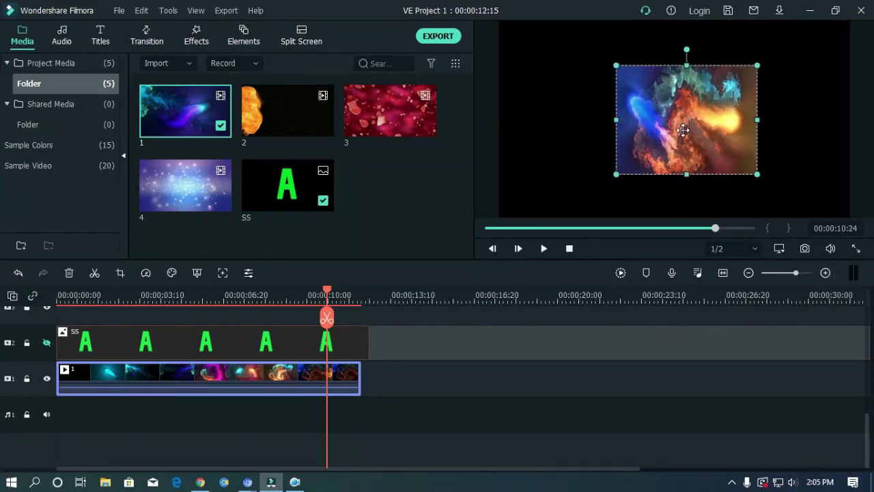
left_click_drag(683, 130, 672, 130)
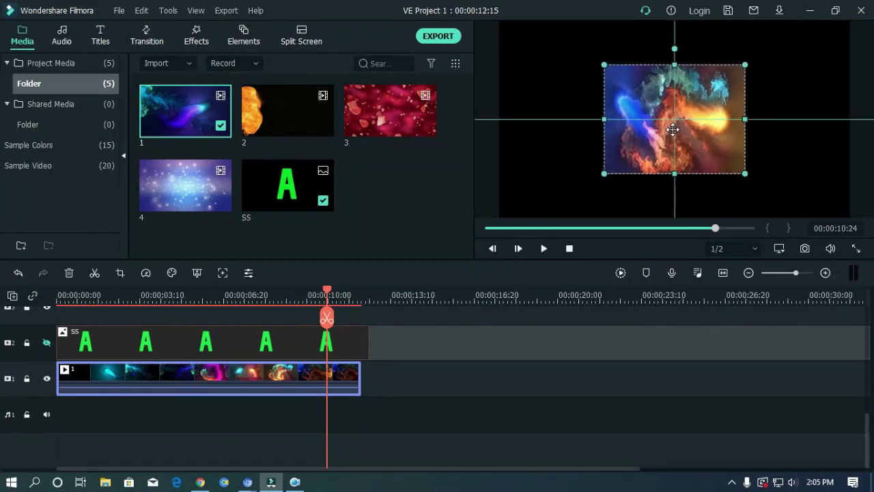
left_click(47, 343)
Step: Trim the SS image to the end of clip 1 and play back the result from the start
left_click(365, 344)
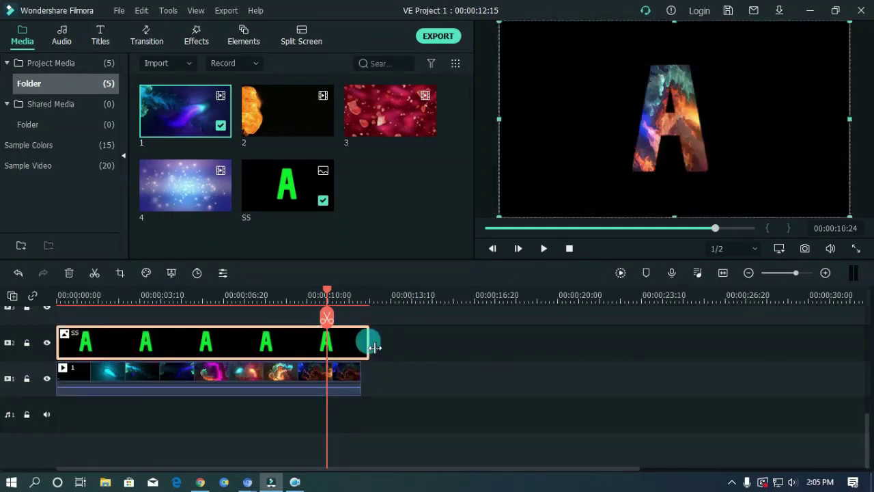
left_click_drag(375, 348, 361, 347)
left_click(569, 249)
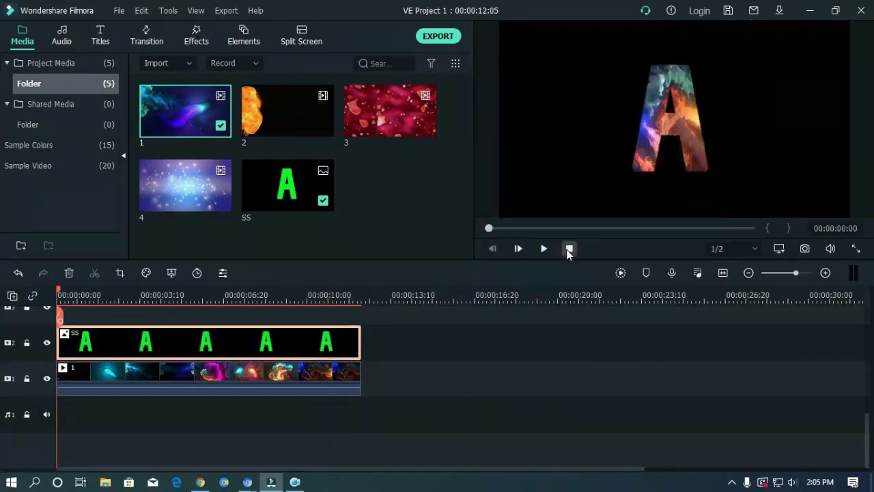
left_click(607, 397)
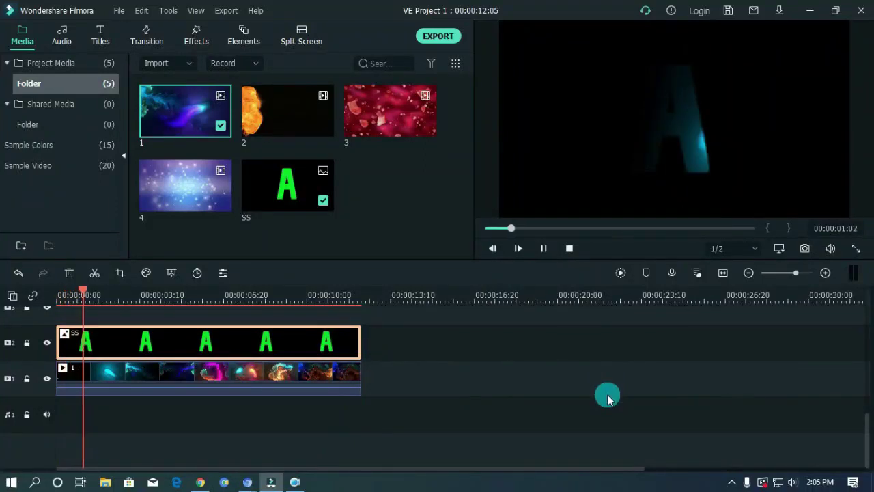